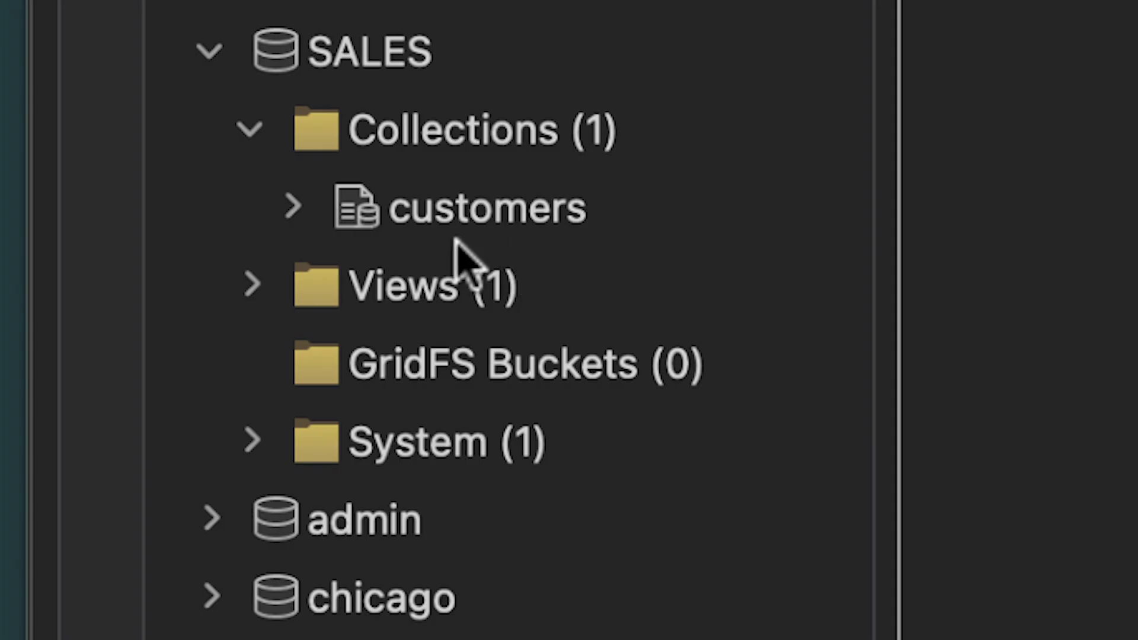
Open the customers collection of the SALES database and view its query in the Query JSON Editor, closing the editor without changes.
click(92, 202)
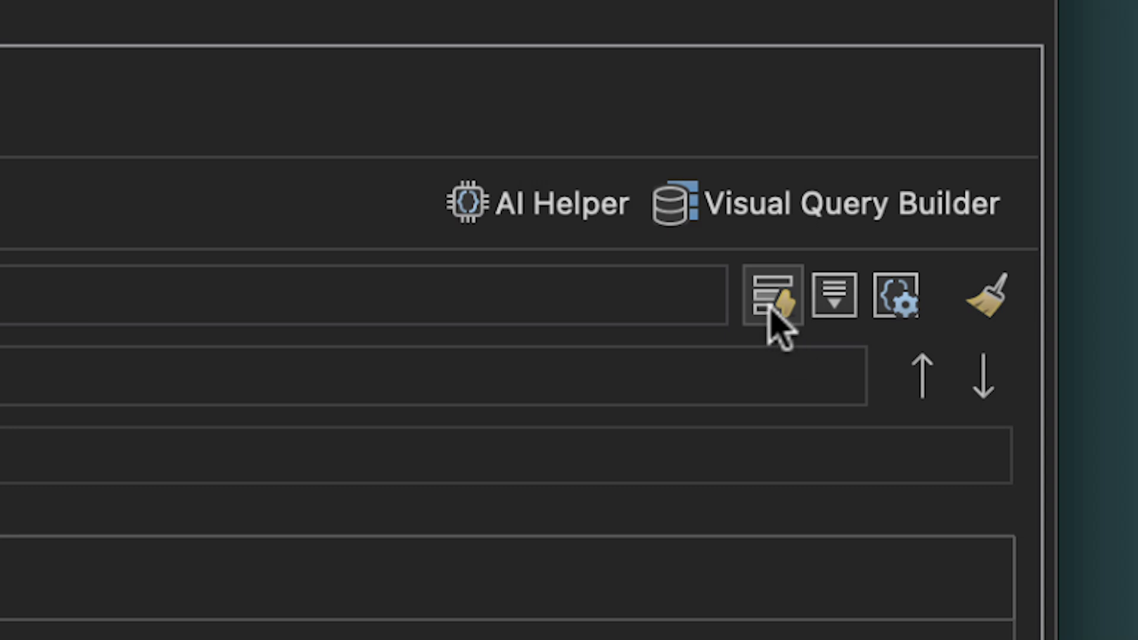
click(770, 304)
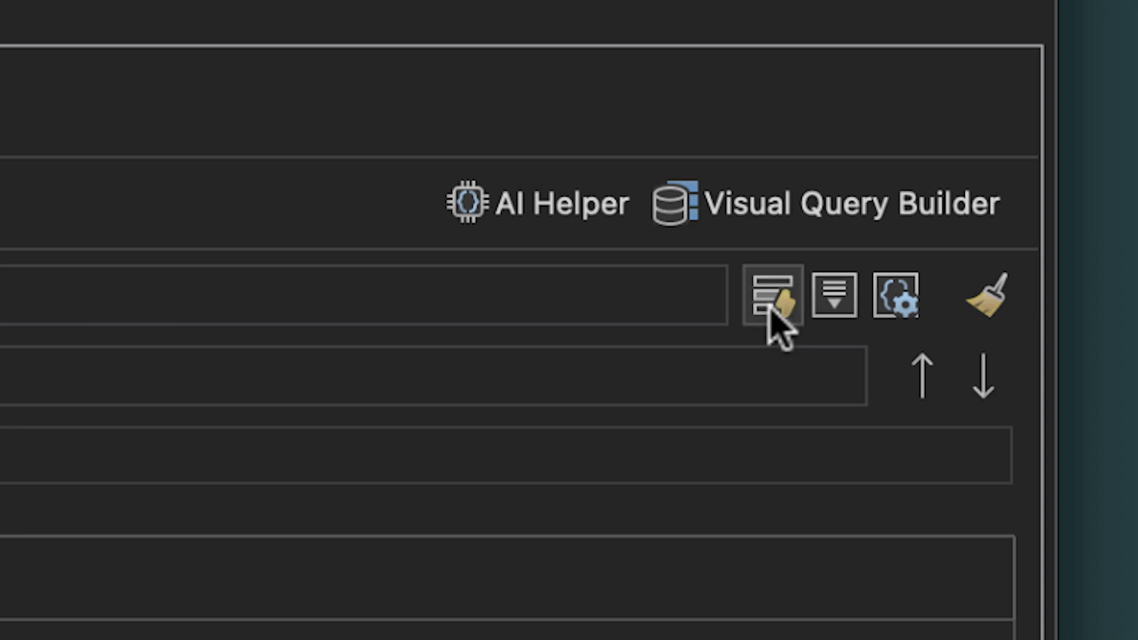
click(832, 305)
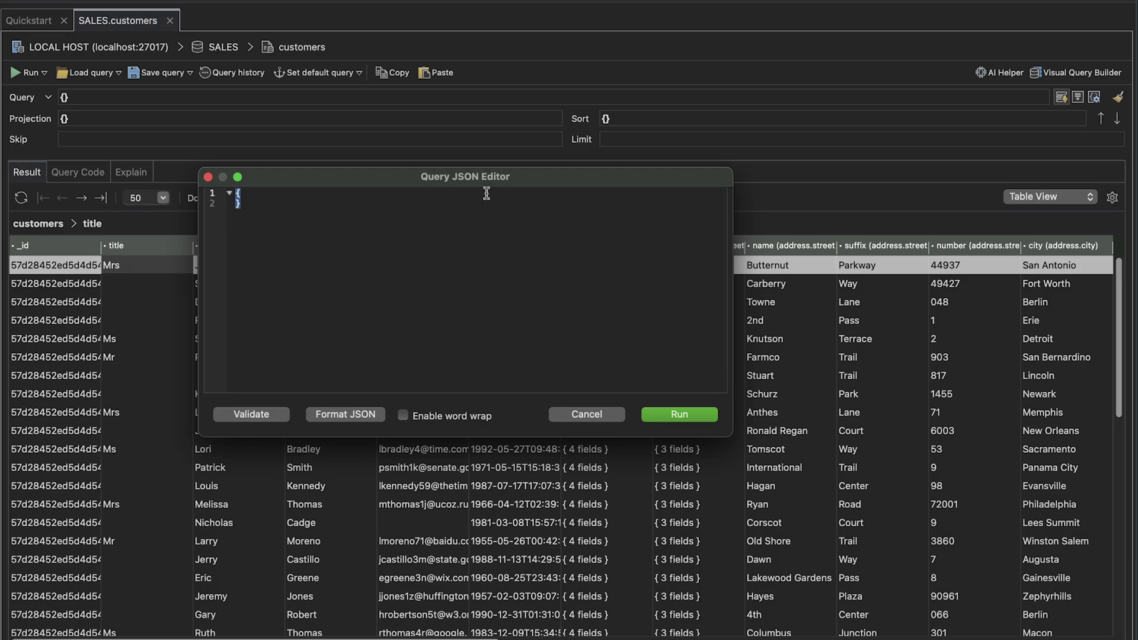
click(555, 414)
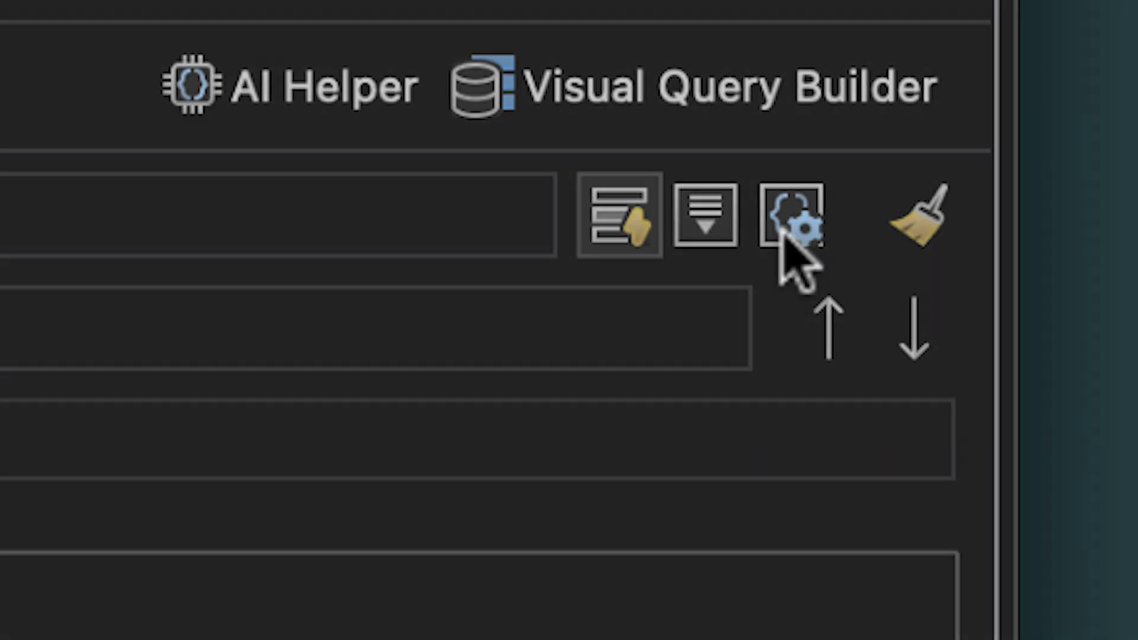
View the additional query options, leave them unchanged, and clear the query fields.
click(1094, 98)
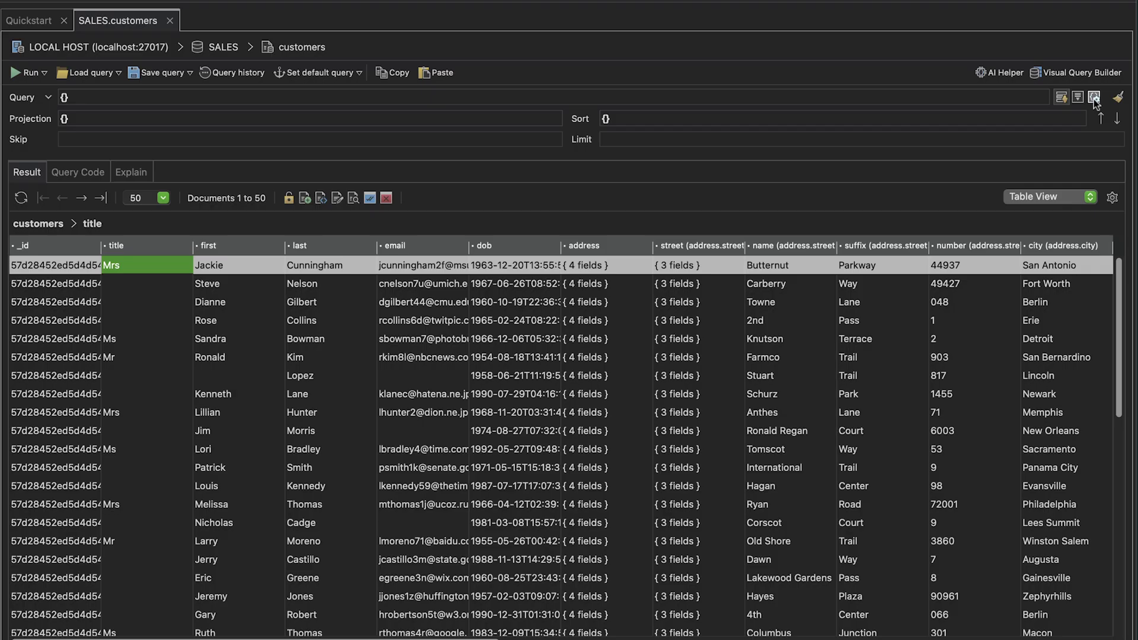
click(208, 199)
click(608, 464)
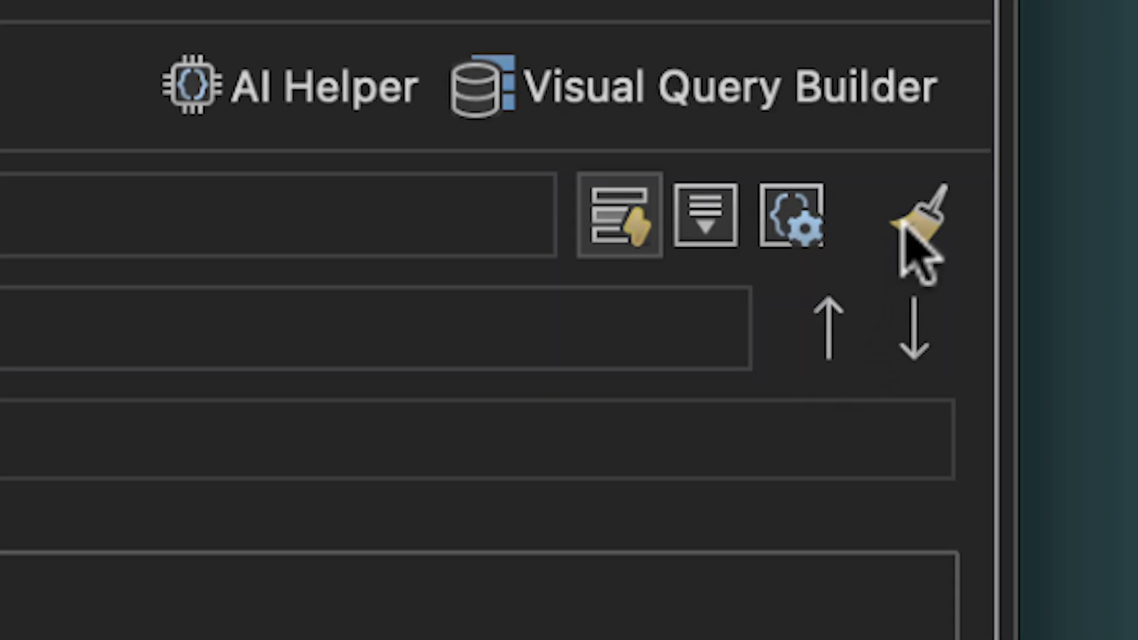
click(902, 224)
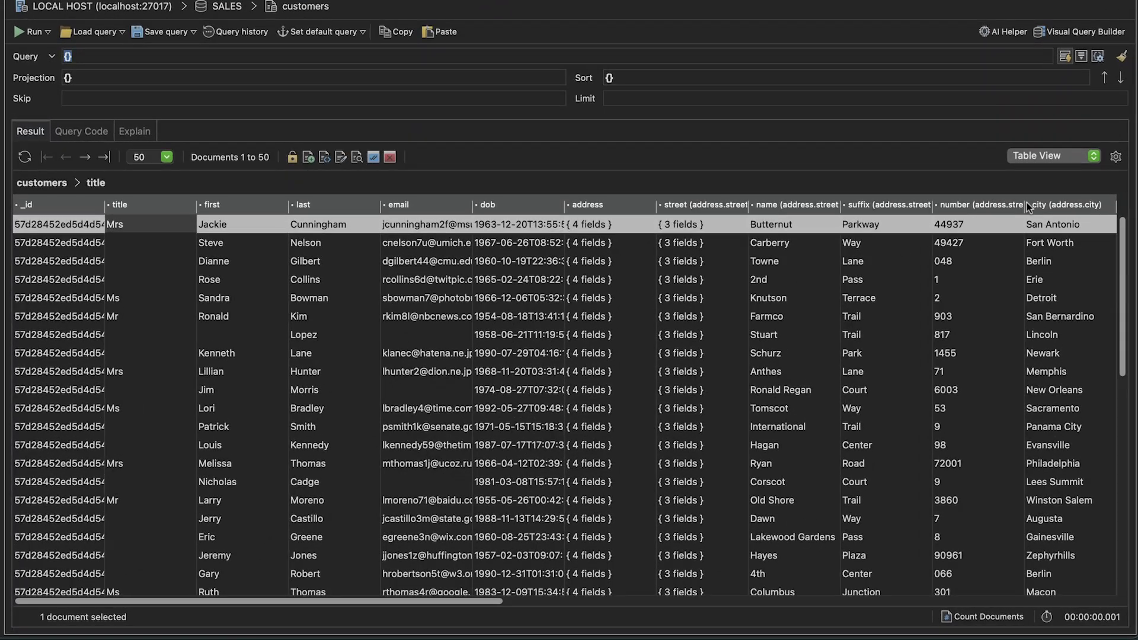
Display the customers results in Tree View and JSON View, return to Table View, and count the documents.
click(1094, 156)
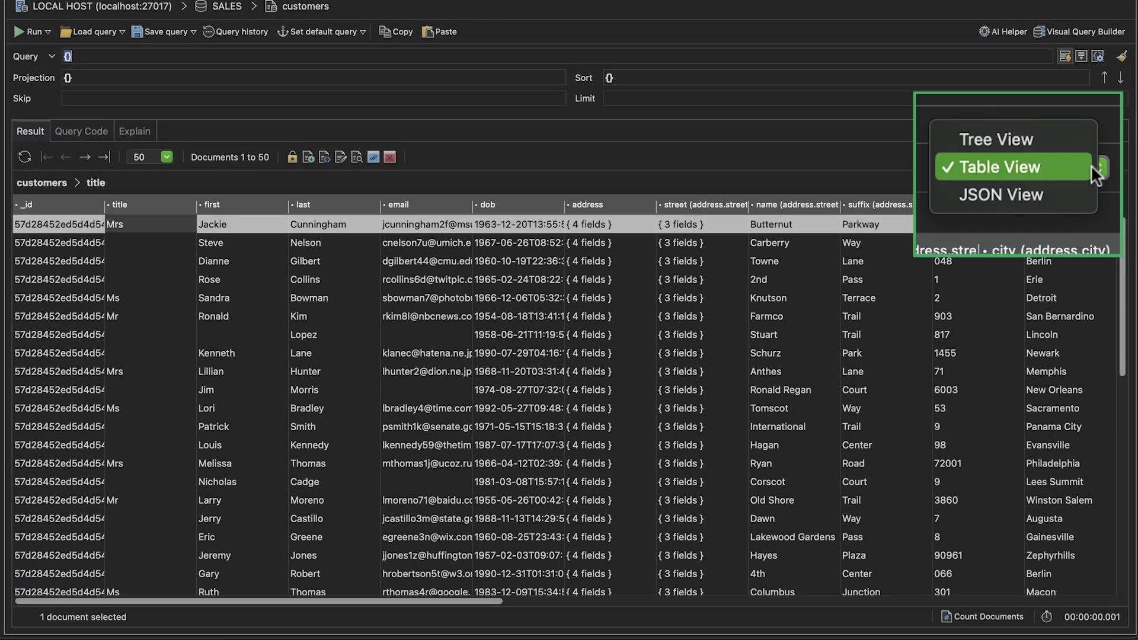
click(1091, 147)
click(1092, 157)
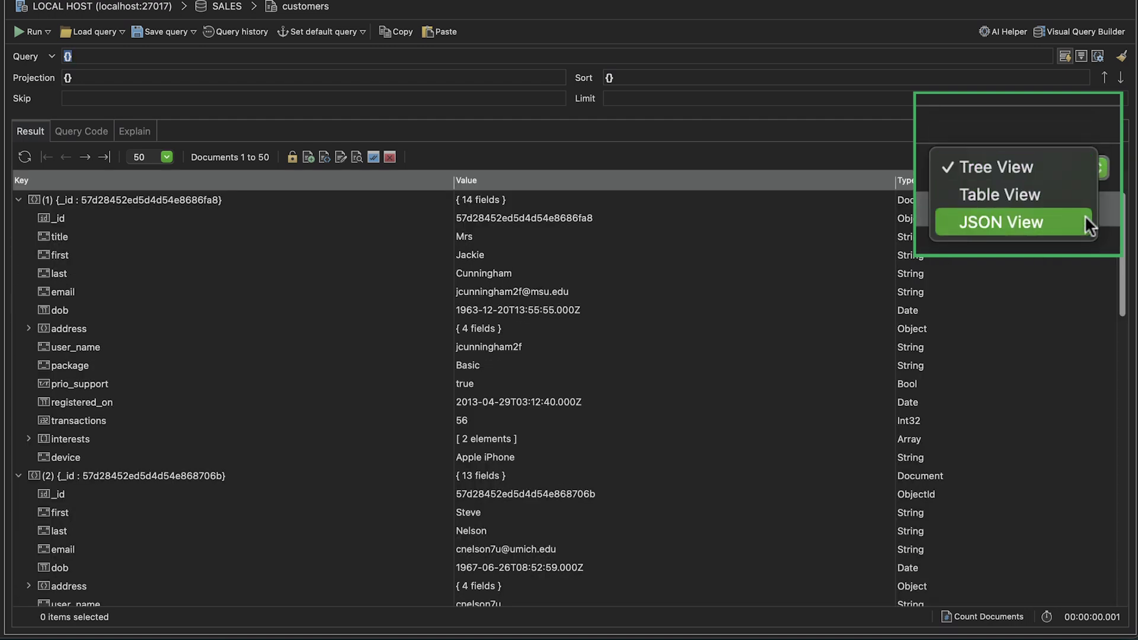
click(1088, 187)
click(1080, 157)
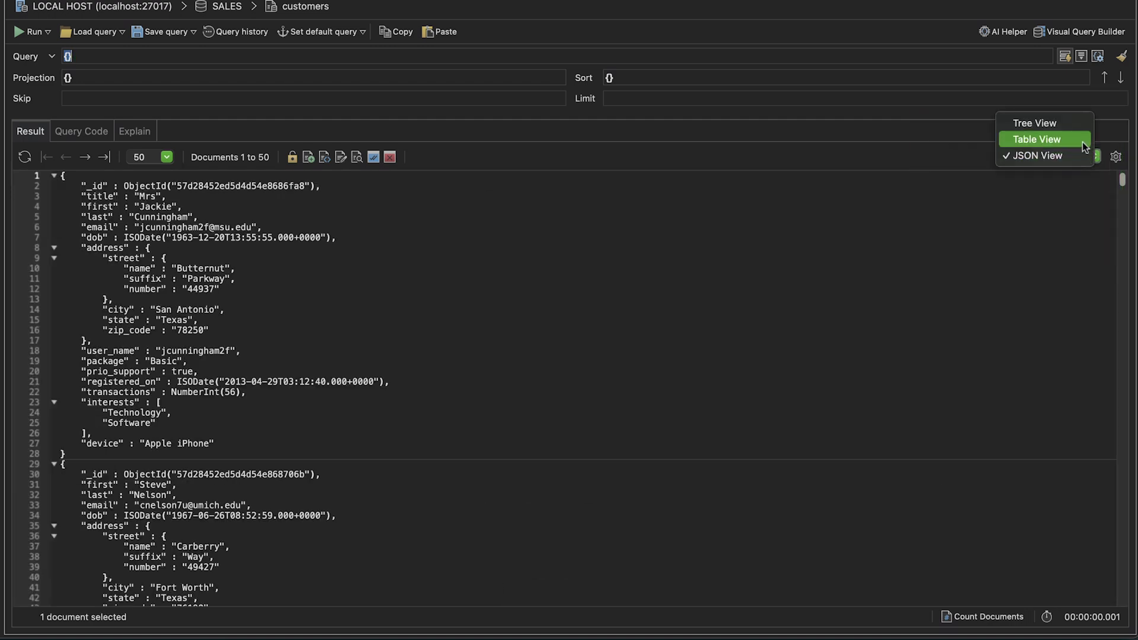
click(1082, 141)
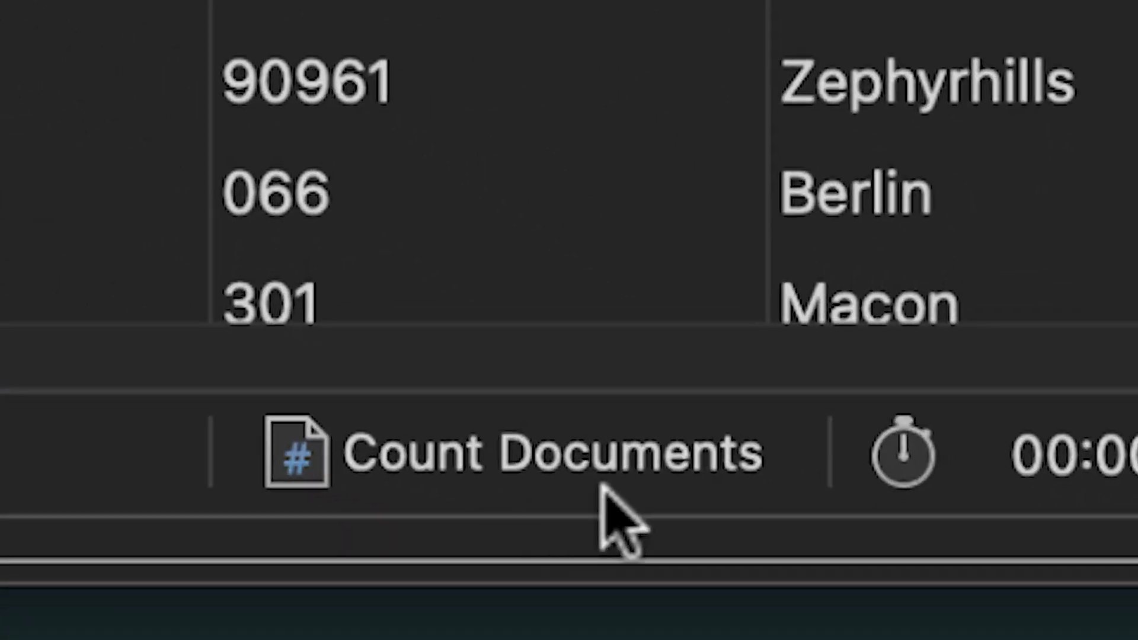
click(936, 604)
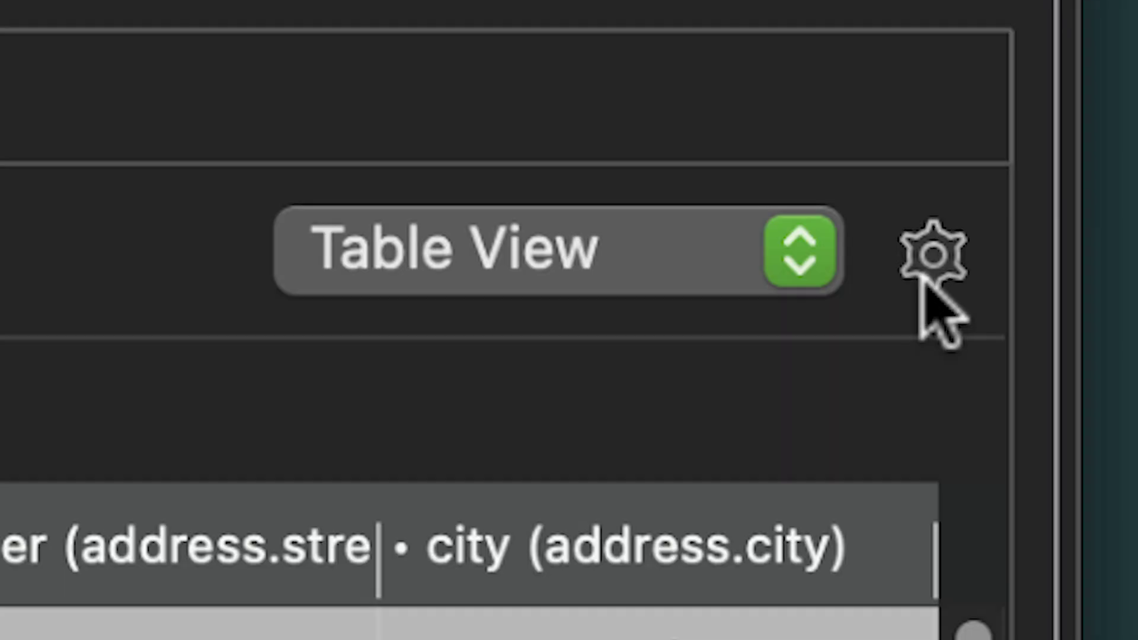
Show data type colors and data type icons in the results table.
click(1104, 237)
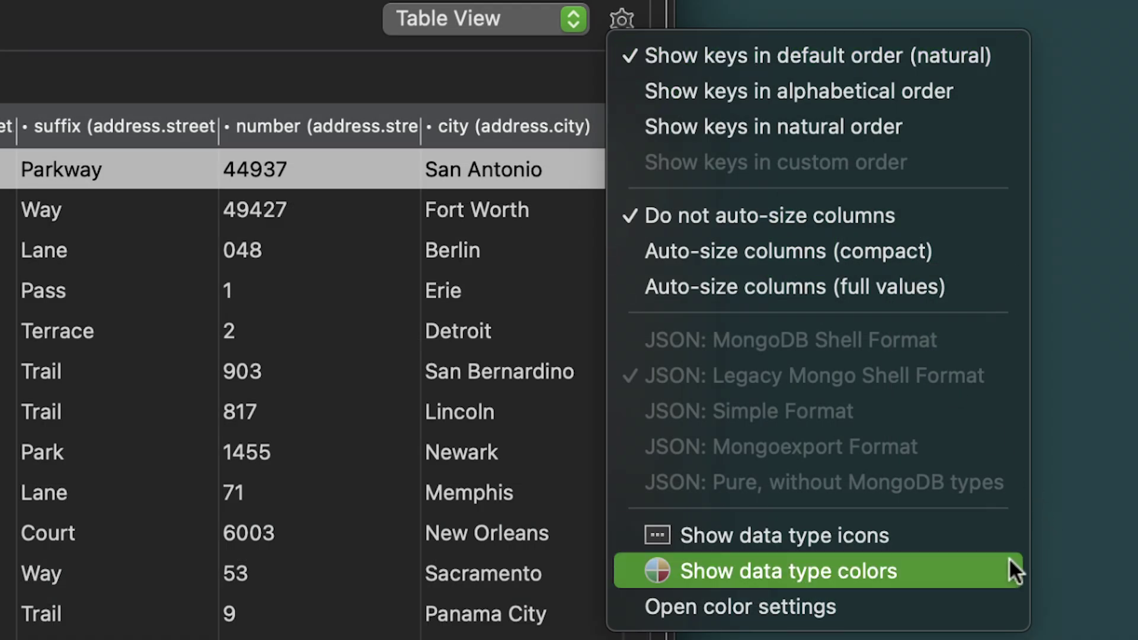
click(1009, 569)
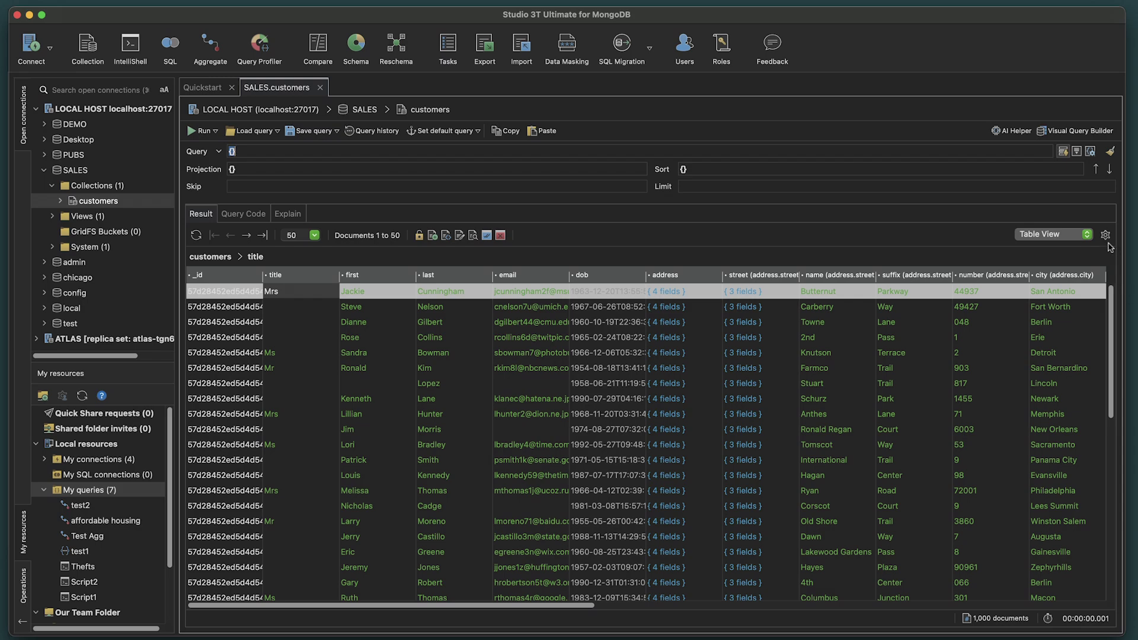
click(1106, 237)
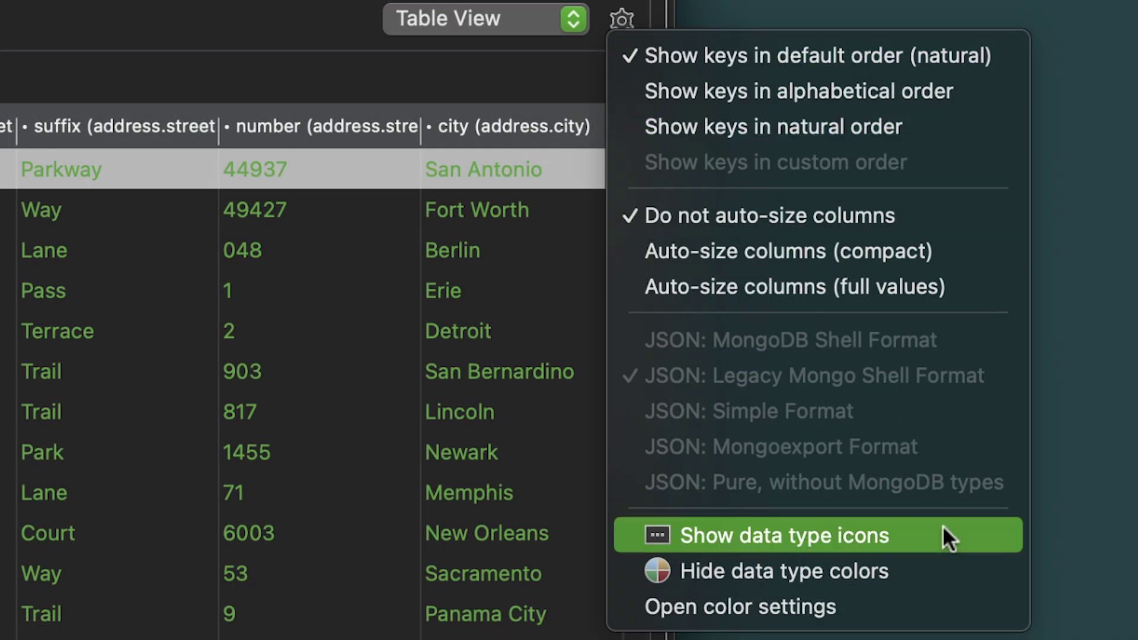
click(942, 526)
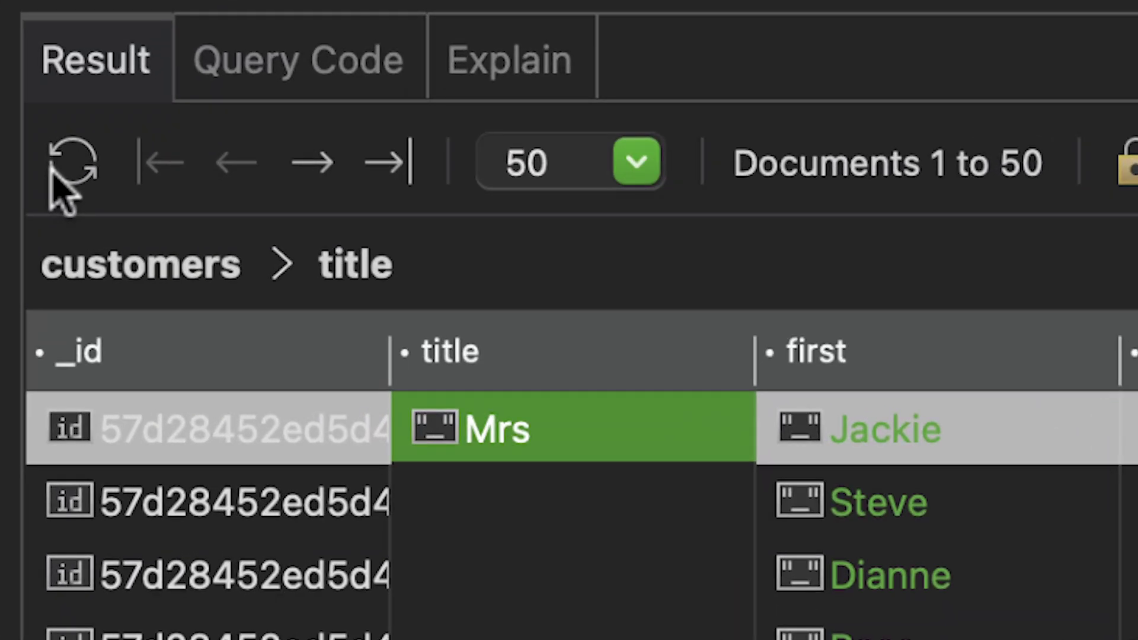
Go to the next page of results and set the number of documents per page to 100, finally 250.
click(313, 163)
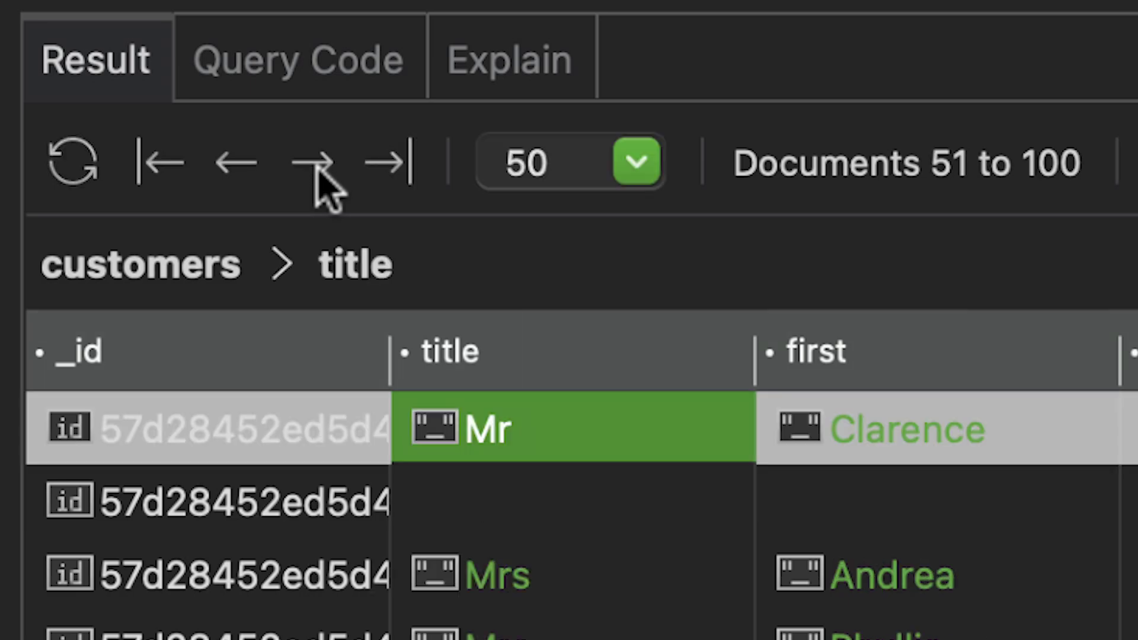
click(634, 166)
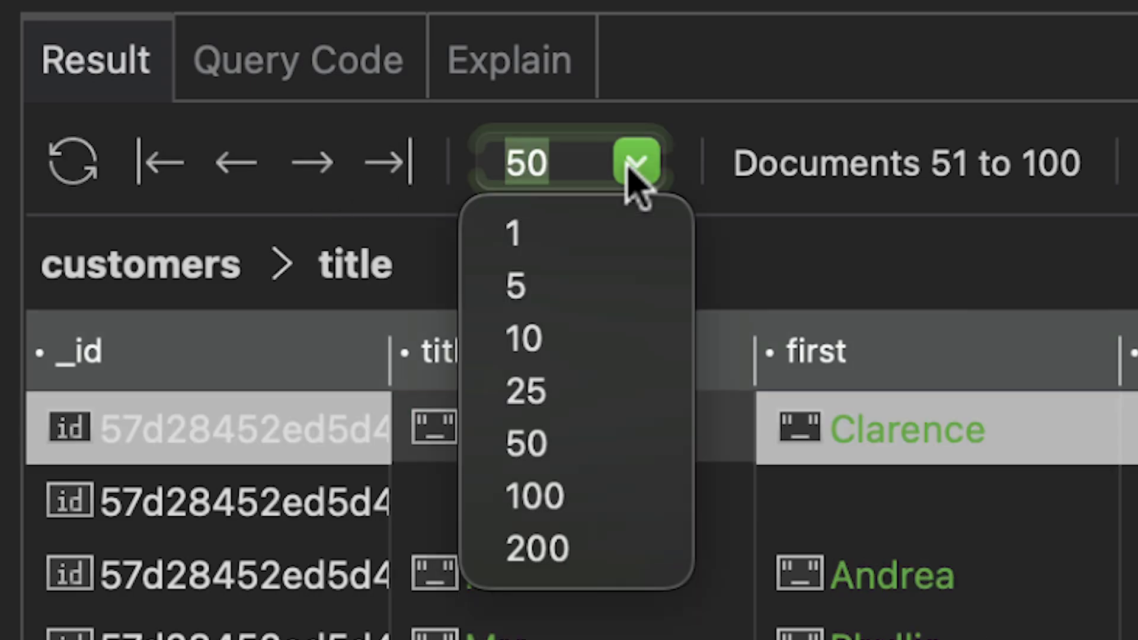
click(587, 495)
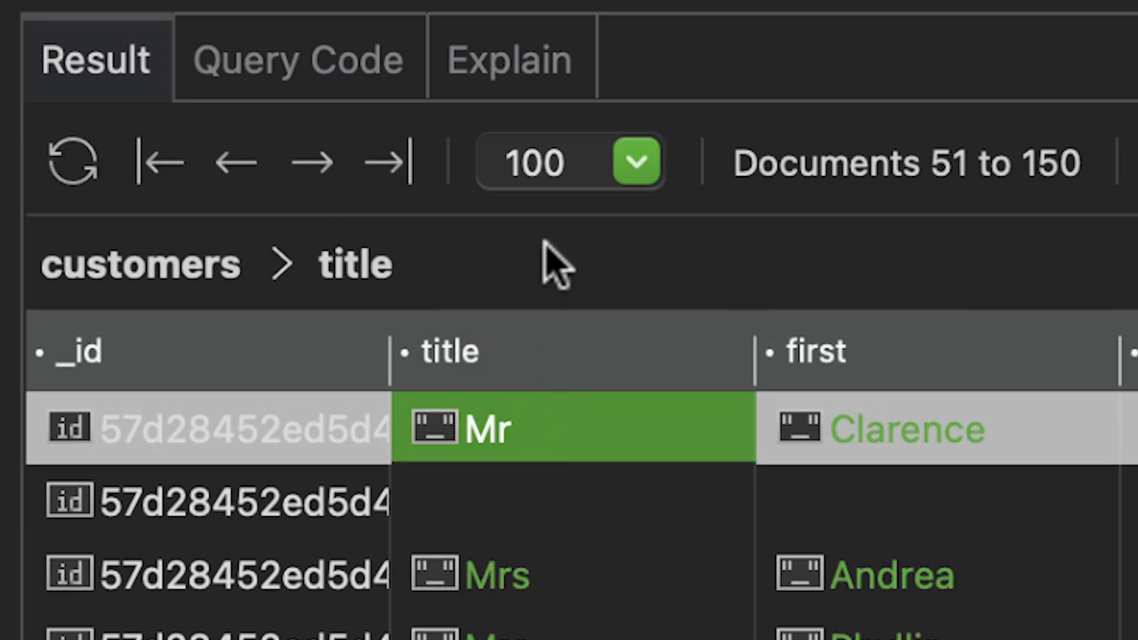
drag(582, 160, 511, 158)
text(250)
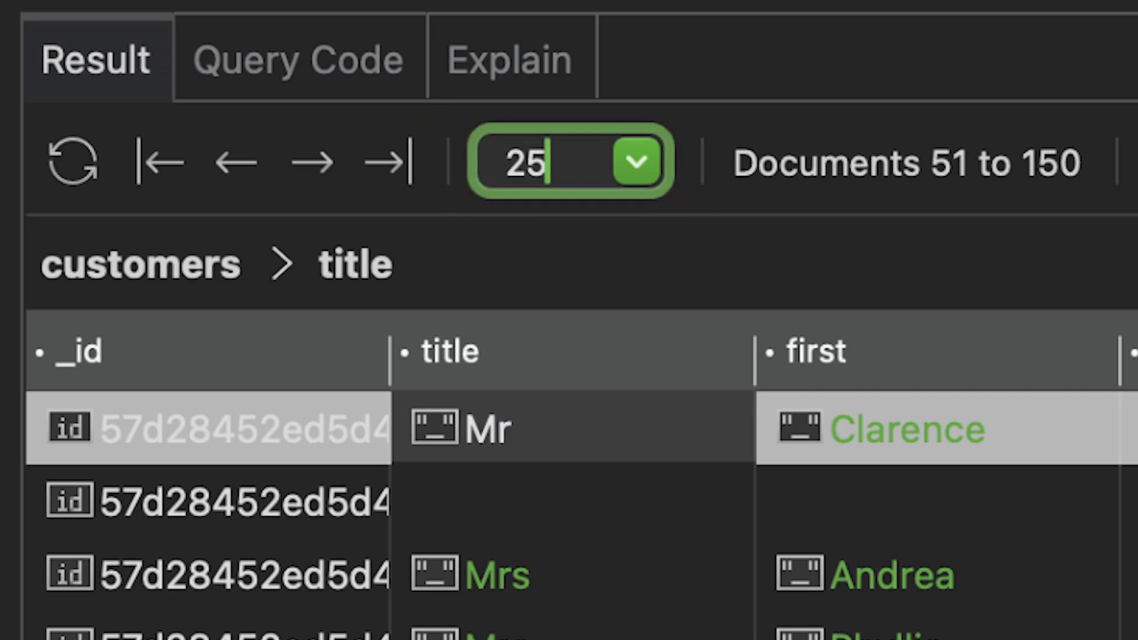
key(Return)
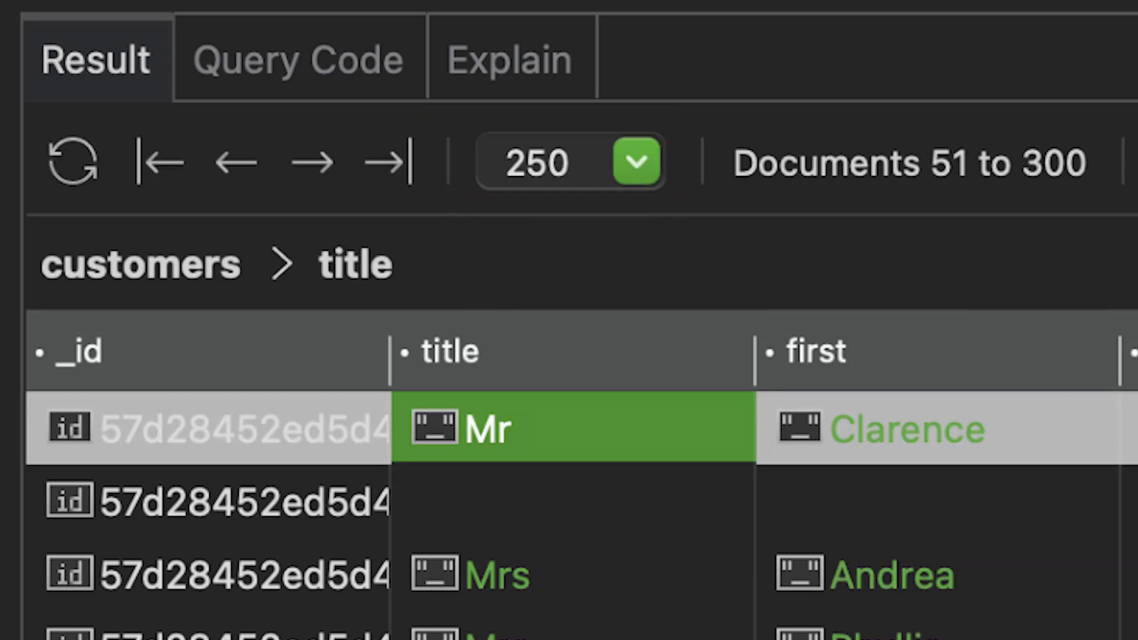
Lock and unlock the results against editing, and open the Insert JSON Document dialog and cancel it.
click(389, 172)
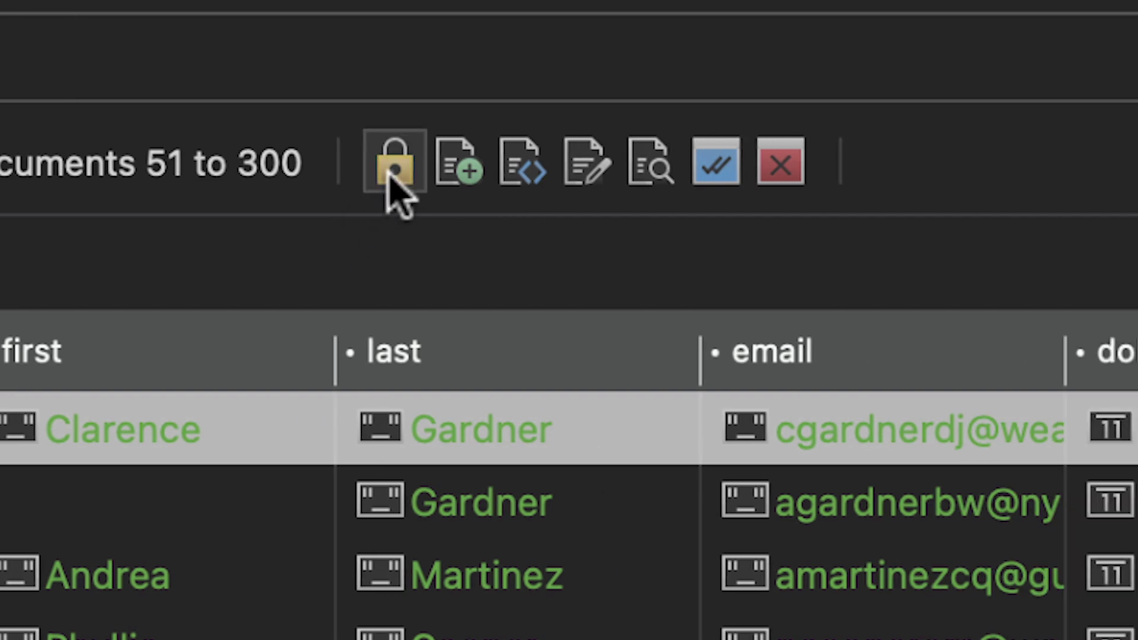
click(389, 173)
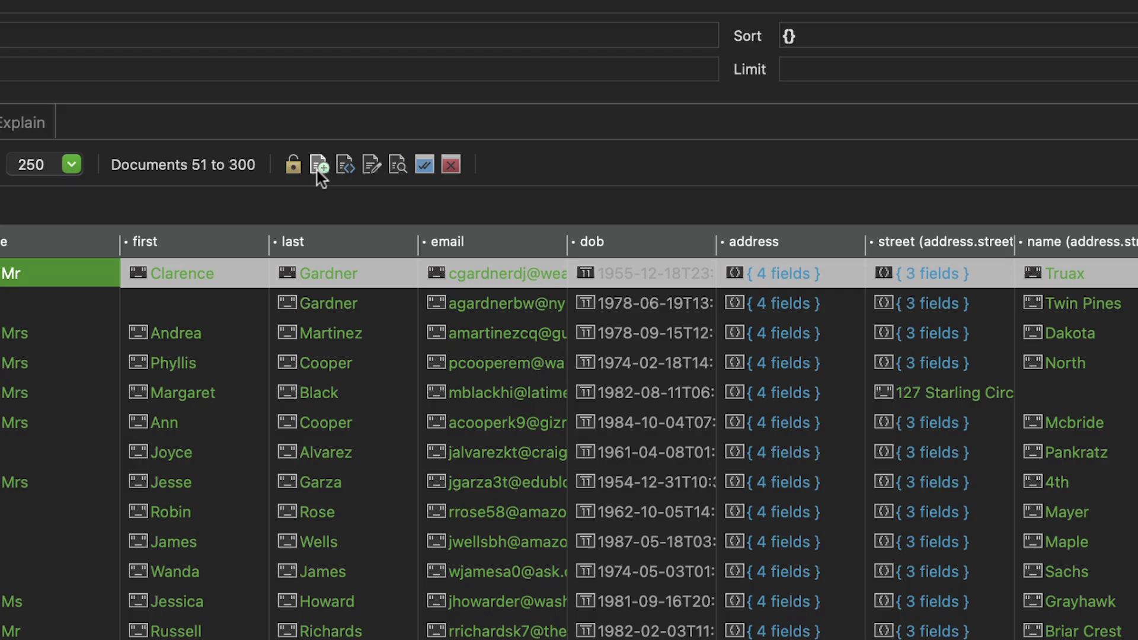
click(455, 172)
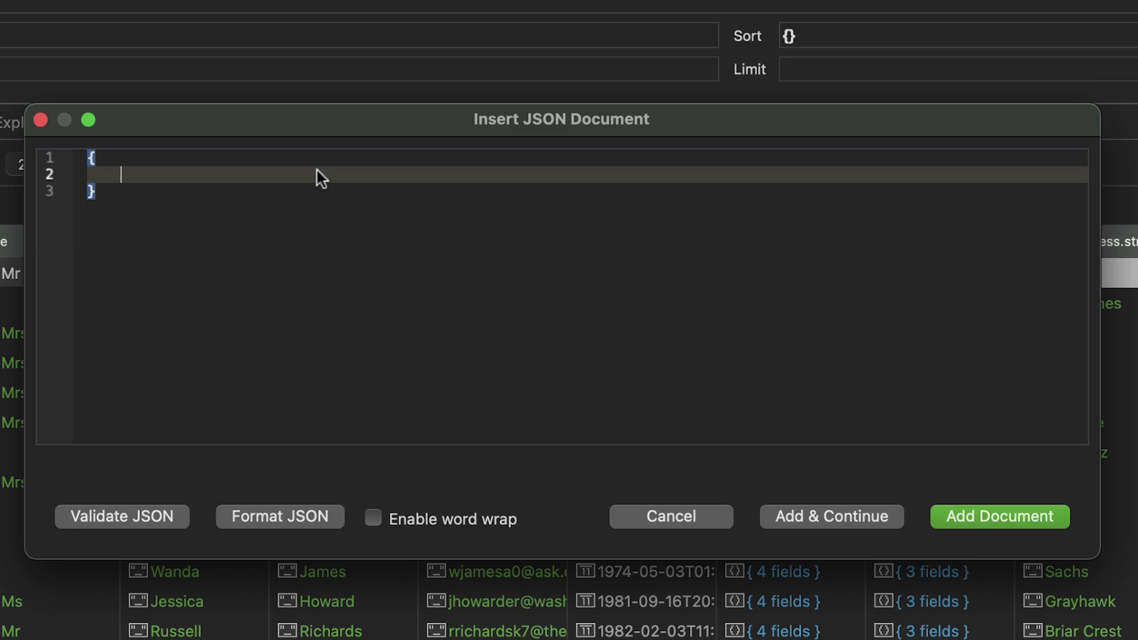
click(668, 518)
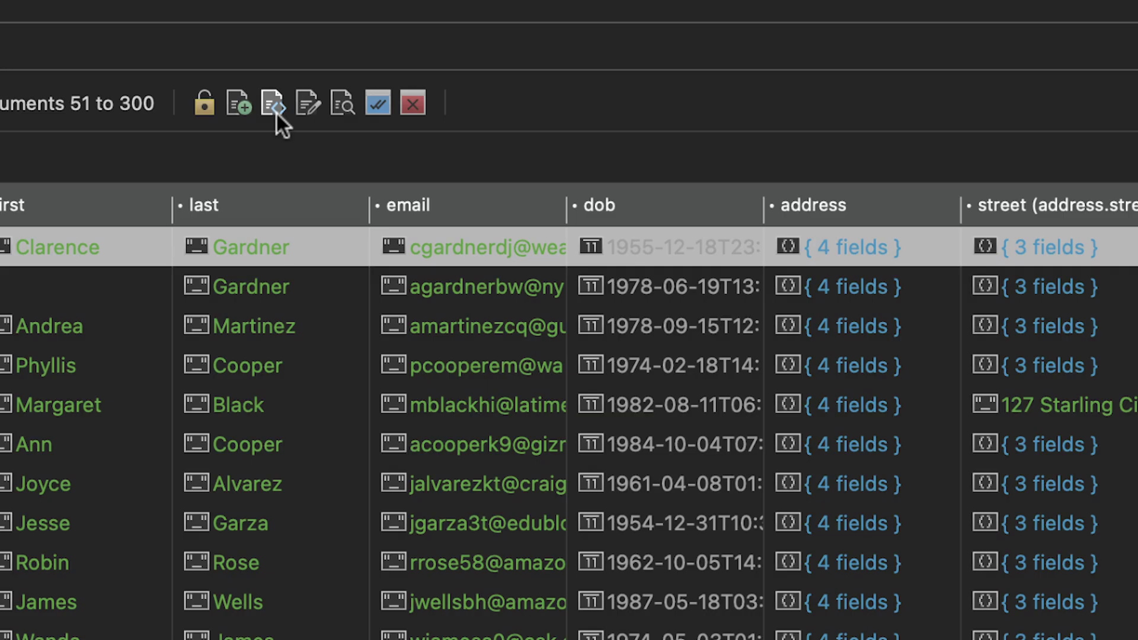
View the selected document as JSON and open it in the Document JSON Editor, closing both without changes.
click(529, 179)
click(913, 579)
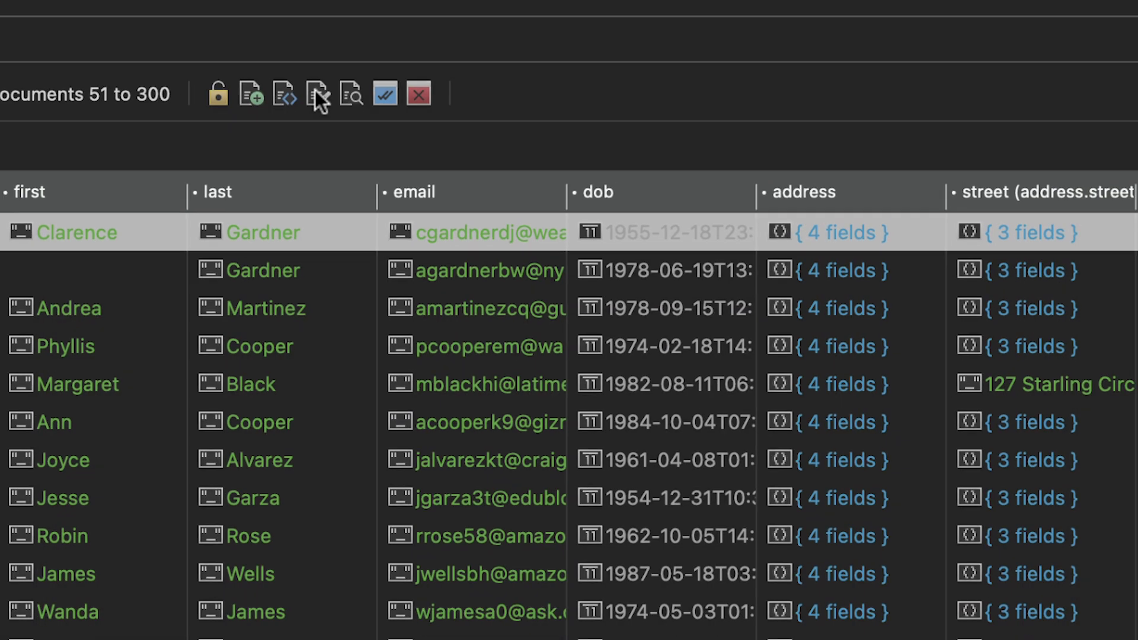
click(314, 104)
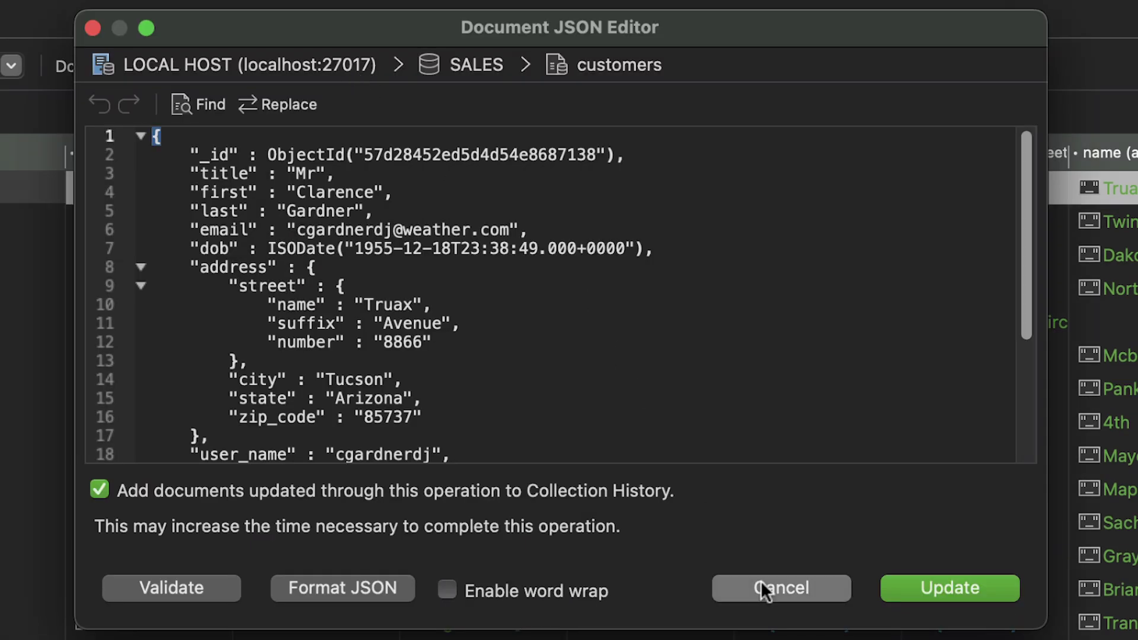
click(765, 605)
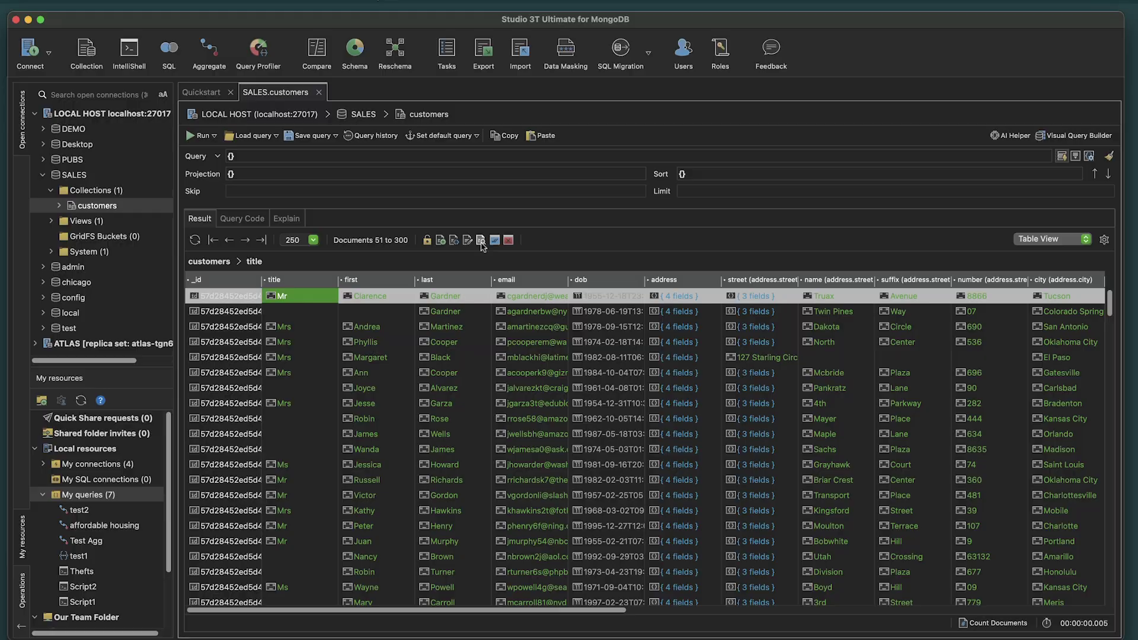
Show the results search bar and inspect the Update Documents and Delete Documents dialogs for the selected document, cancelling both.
click(376, 70)
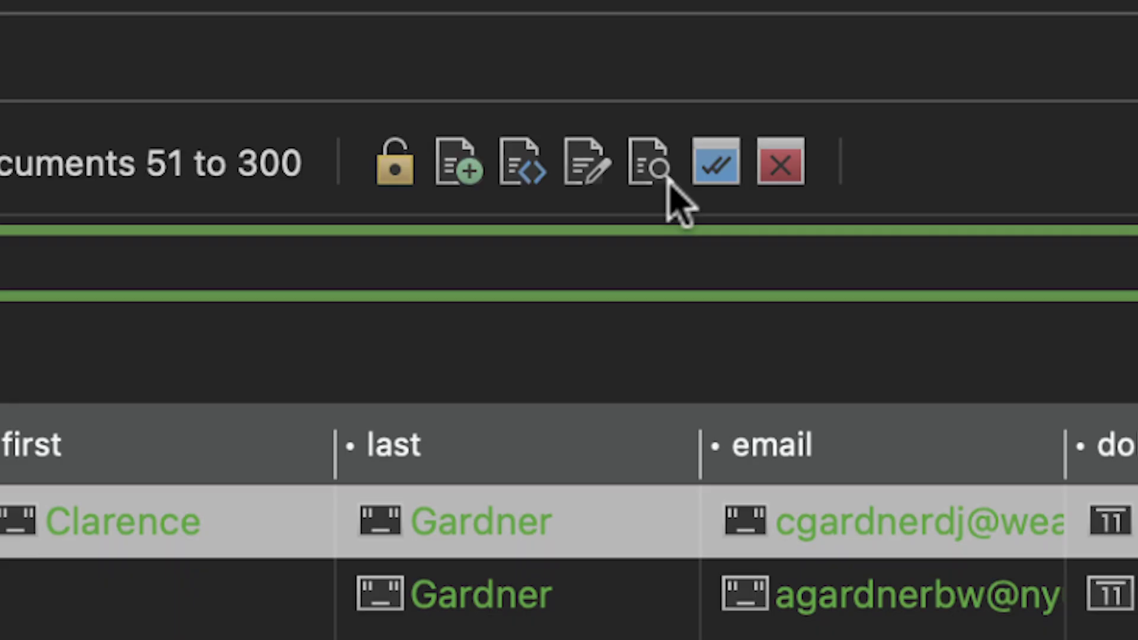
click(495, 240)
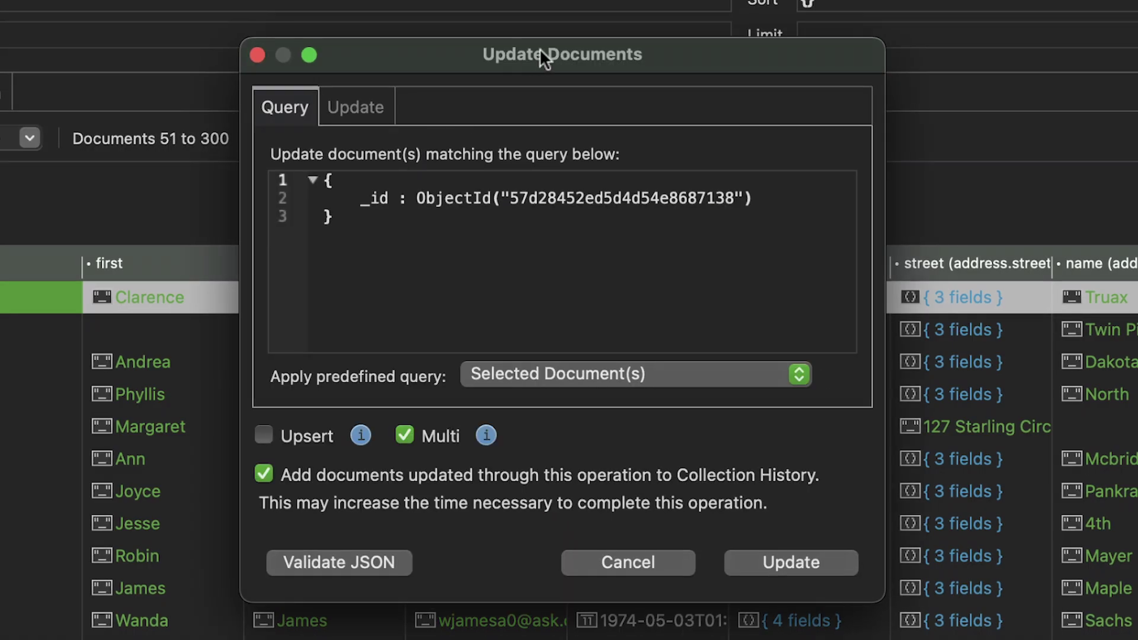
click(599, 556)
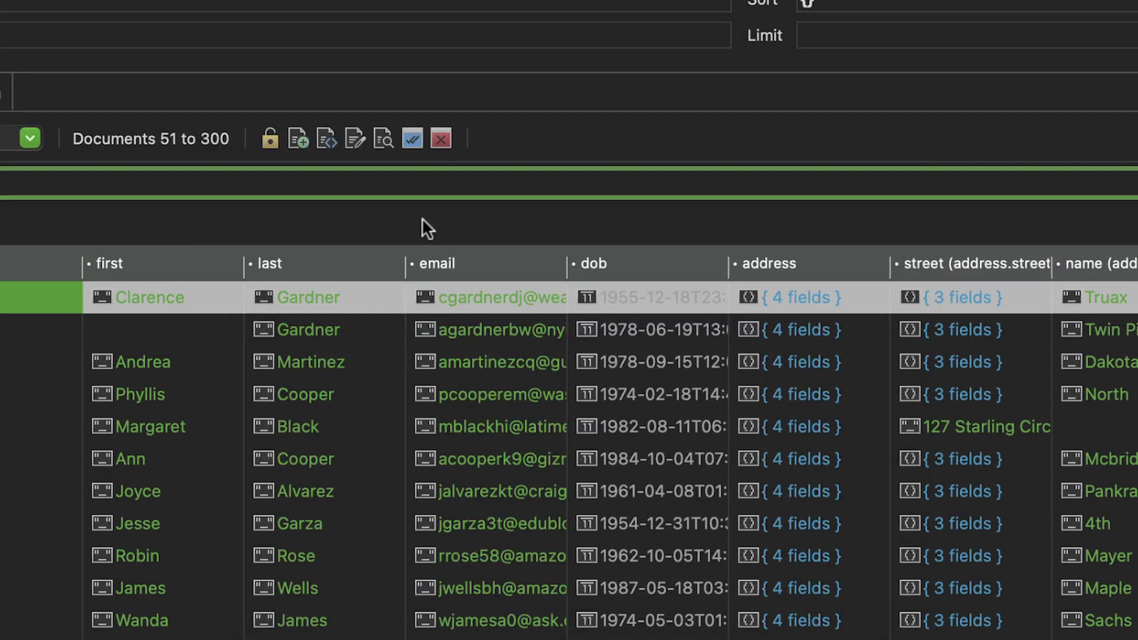
click(441, 140)
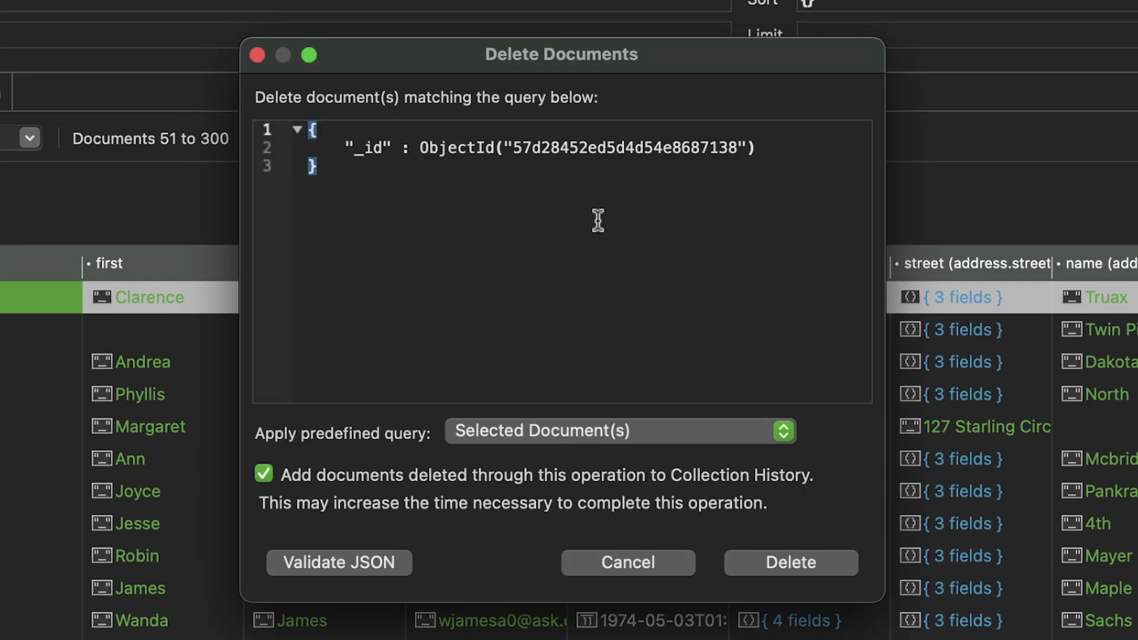
click(629, 563)
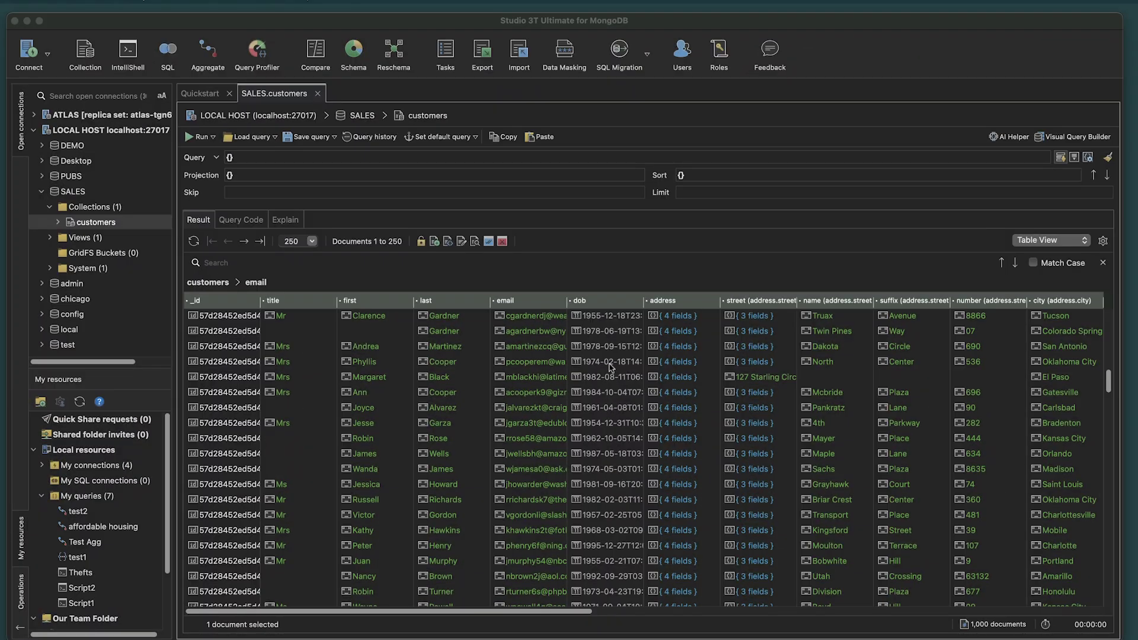
Show the available actions for a document's dob value in the results and dismiss them.
right_click(610, 367)
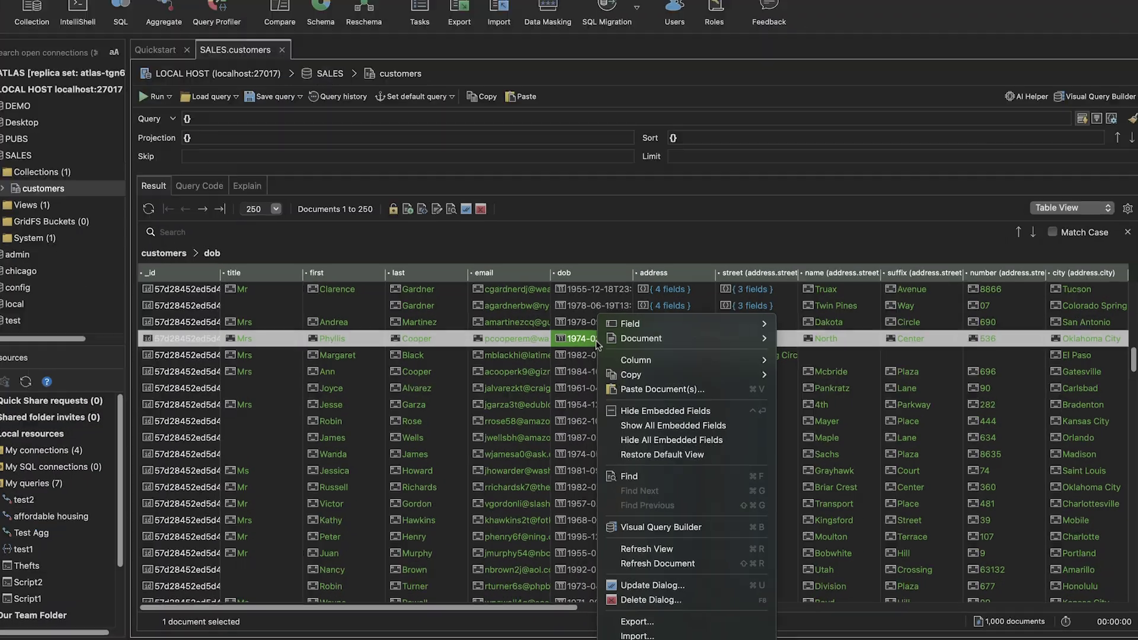
mouse_move(768, 360)
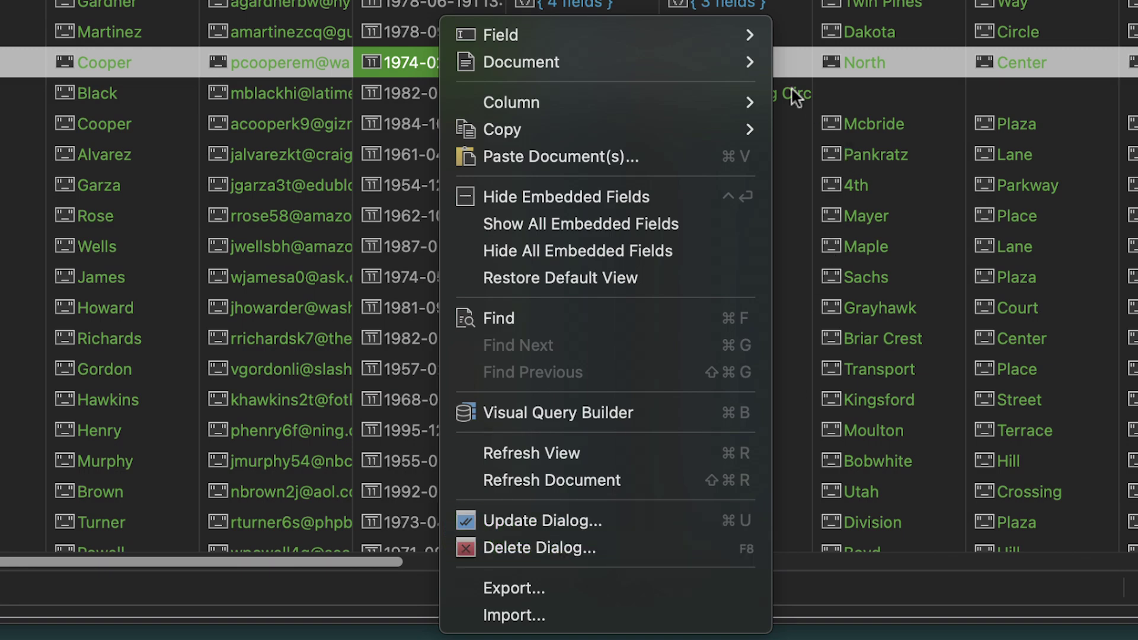
click(787, 62)
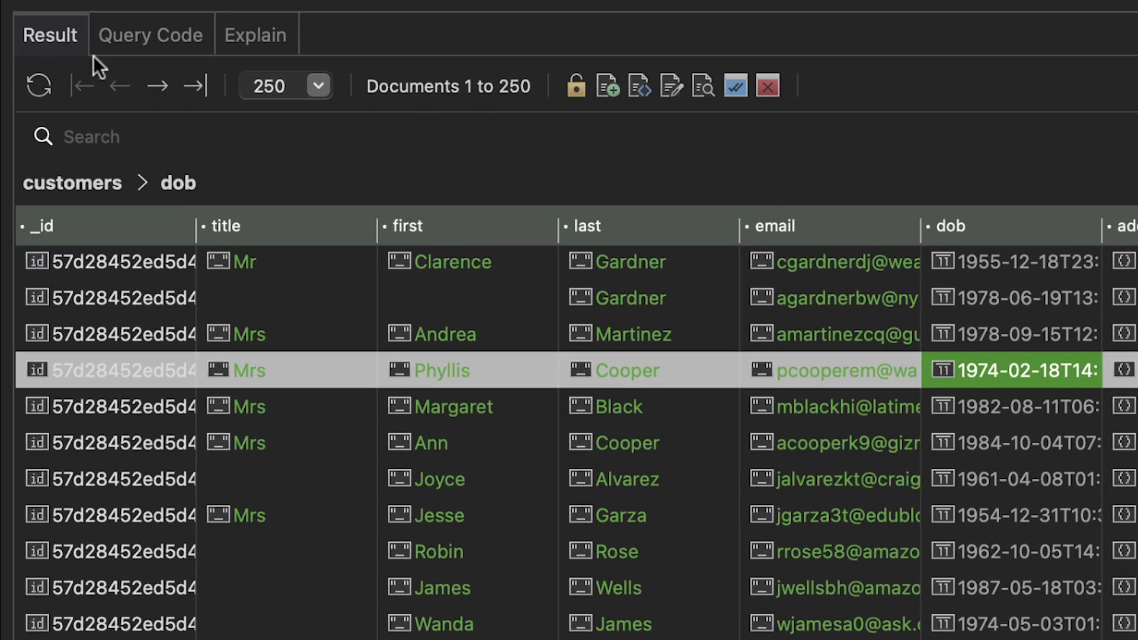
Show the query code in Java (4.x driver API) and in Python, and view the query's Explain diagram.
click(144, 47)
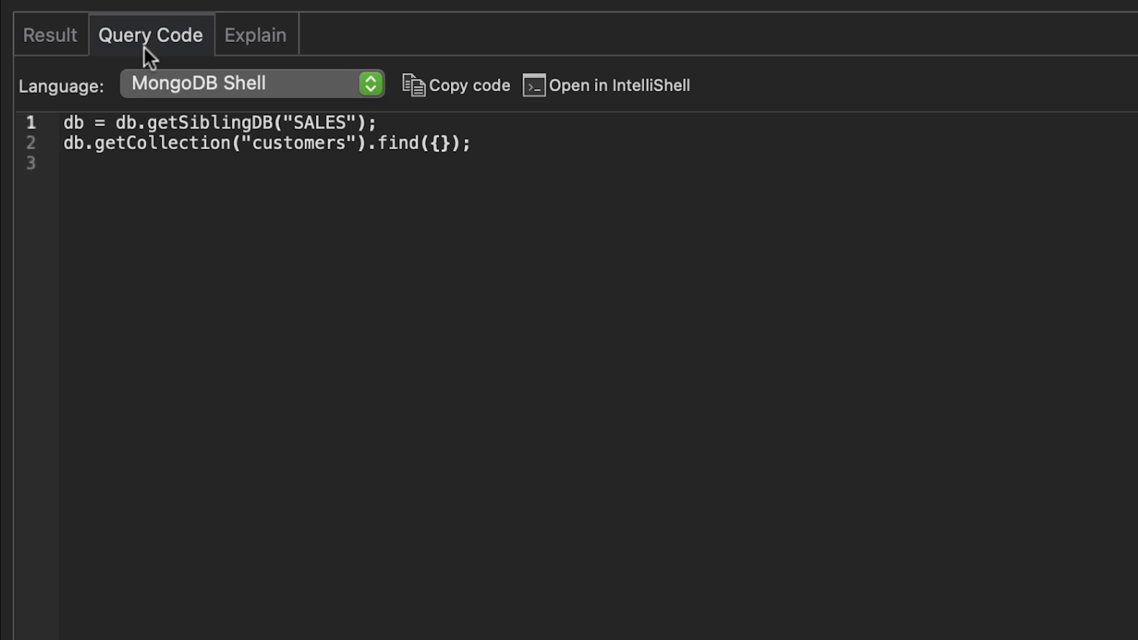
click(365, 84)
click(337, 199)
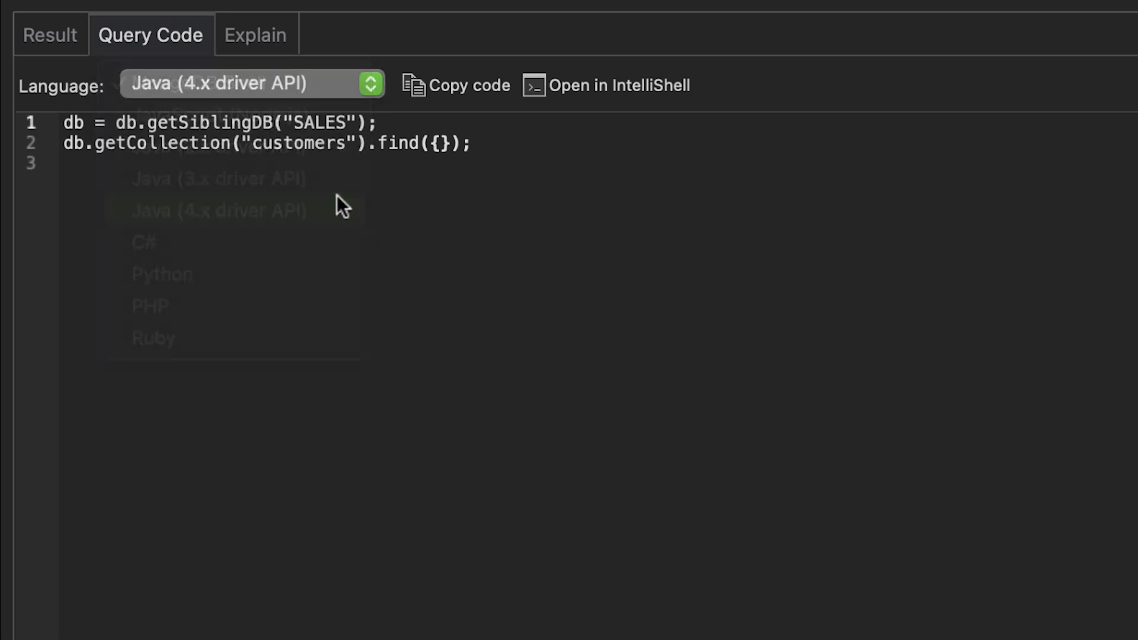
click(353, 89)
click(340, 148)
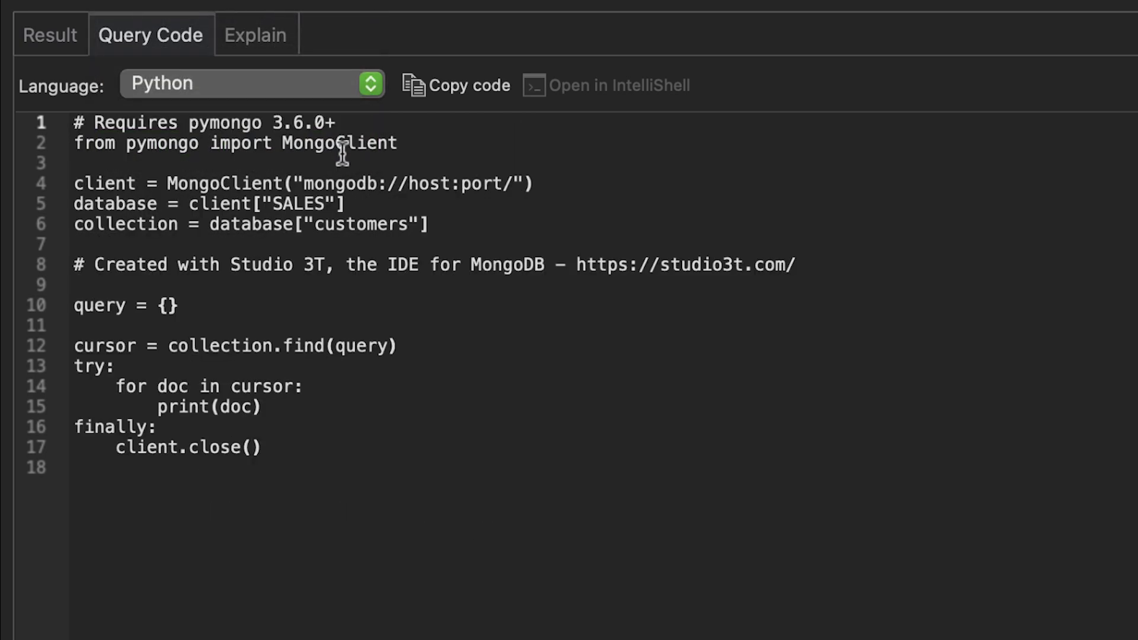
click(270, 37)
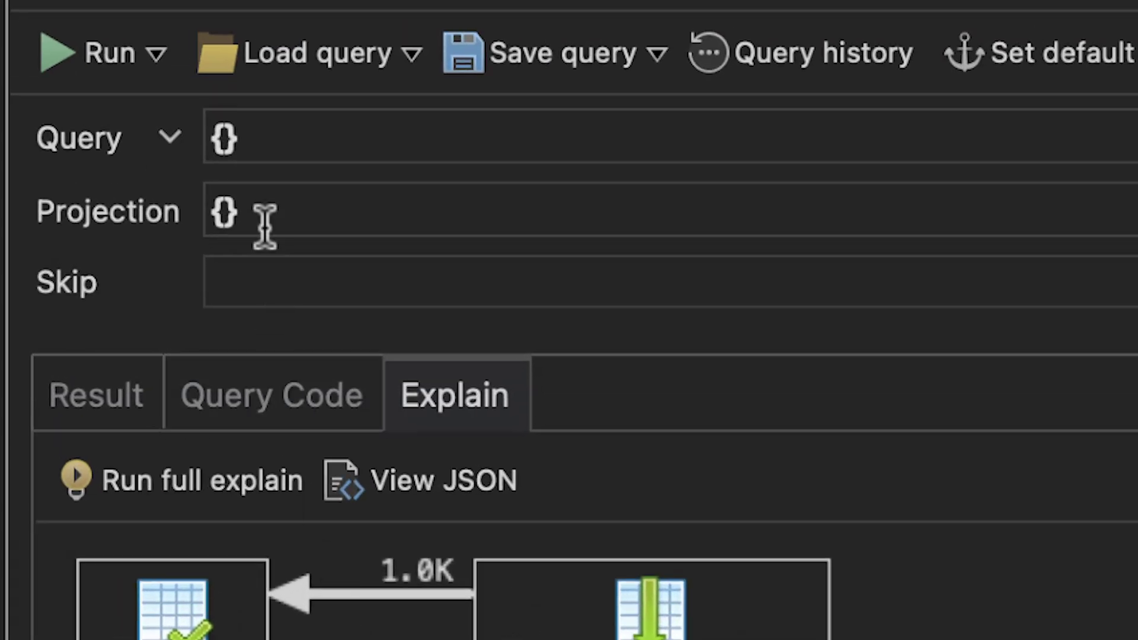
Enter the package field in the query using autocompletion.
click(223, 138)
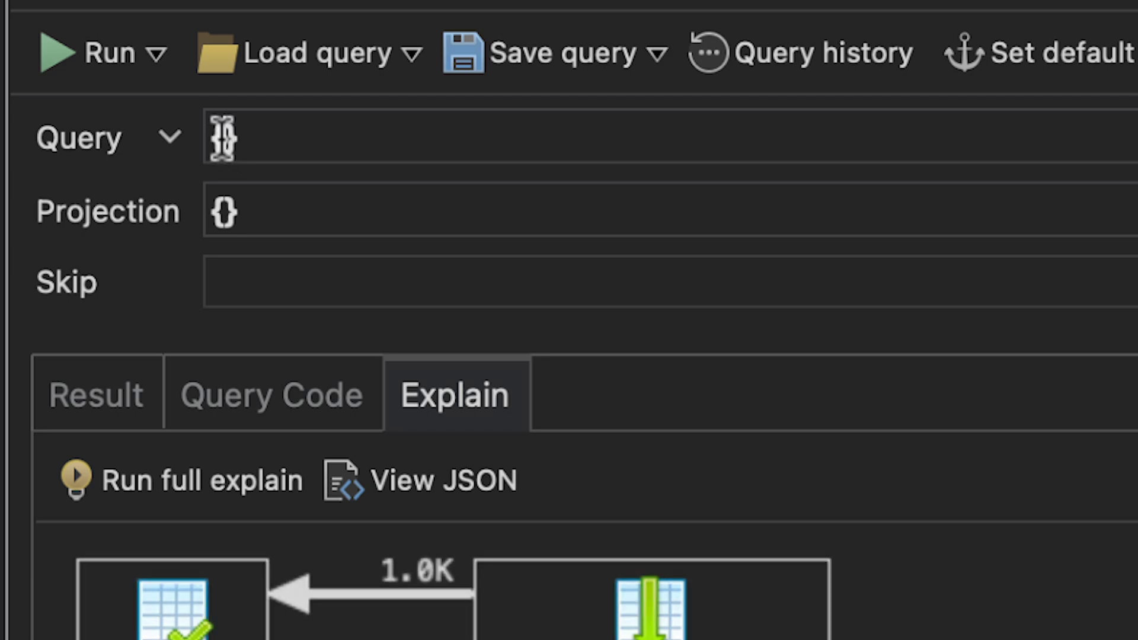
text("pa)
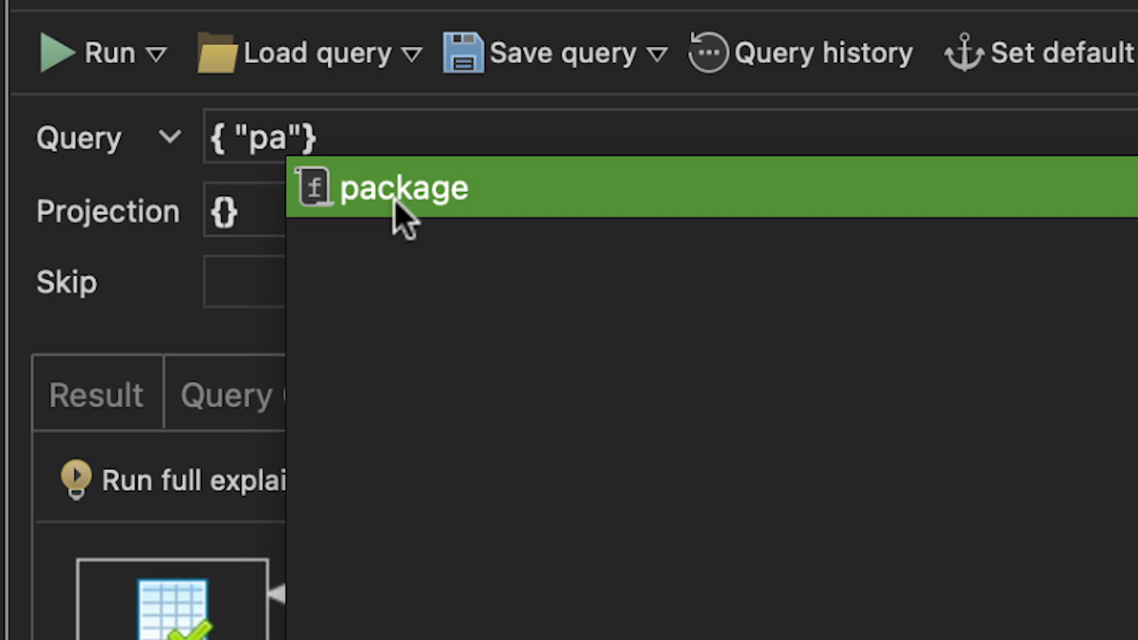
click(395, 203)
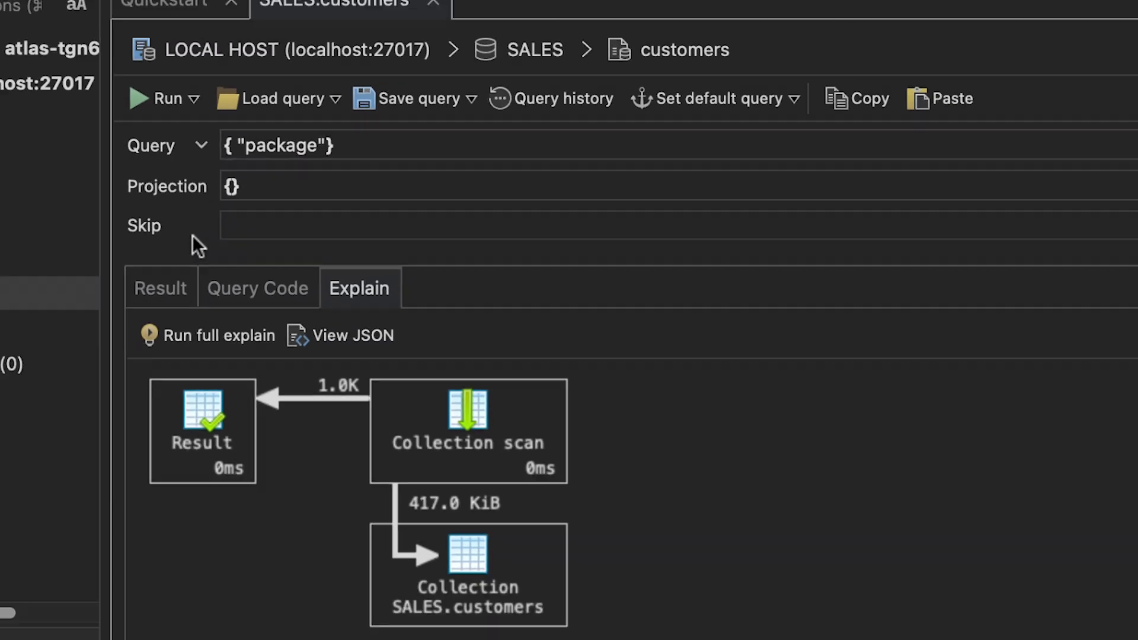
key(Return)
Build a visual query matching package equals Standard and prio_support equals false from the result values, and run it.
drag(482, 604, 709, 603)
drag(837, 464, 977, 255)
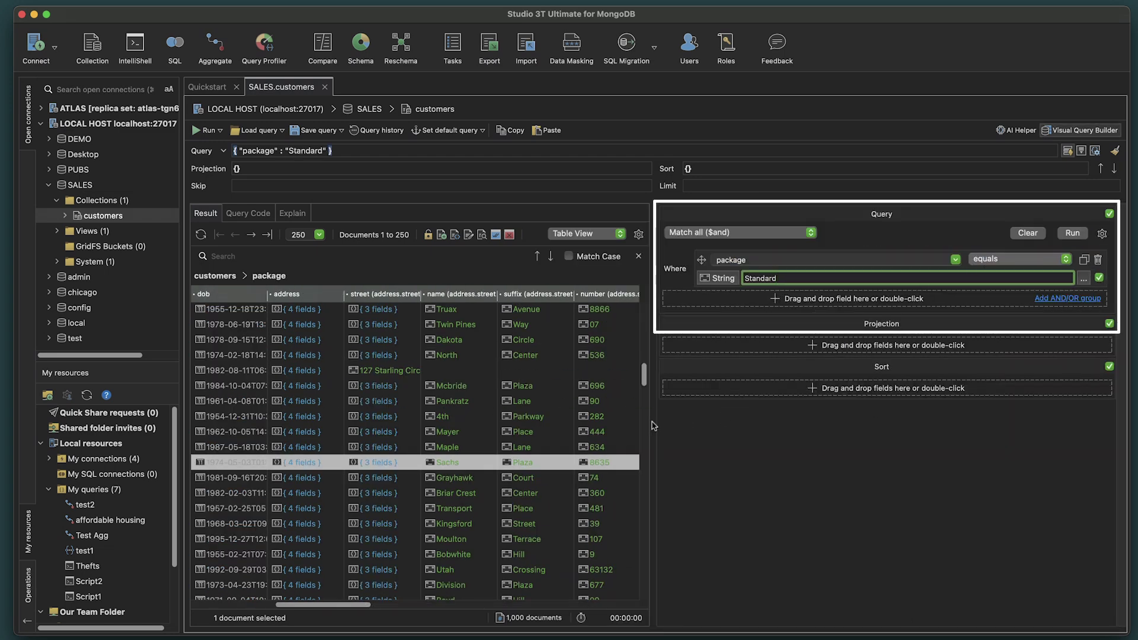
scroll(508, 405, right, 10)
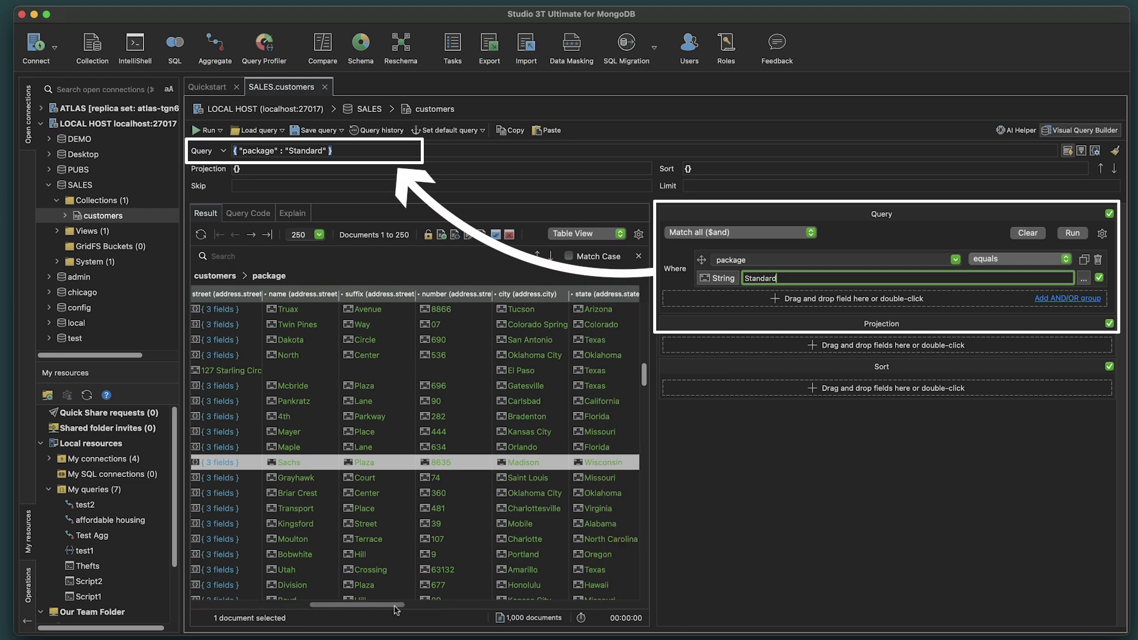
drag(506, 340, 747, 302)
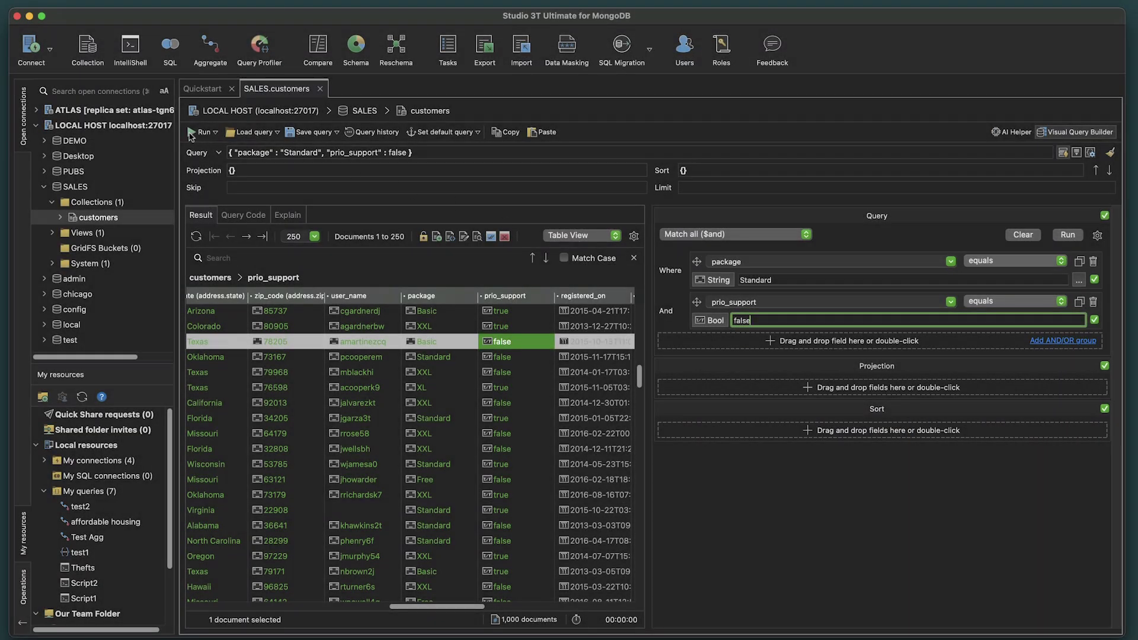
click(191, 132)
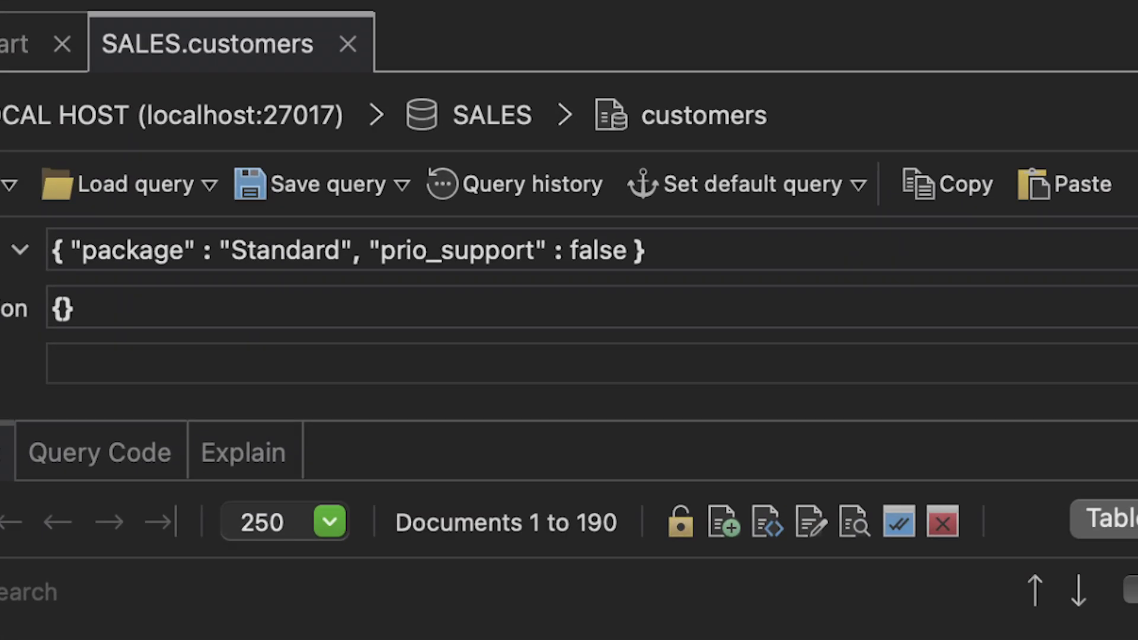
View the options for loading a query and save the current query as Demo Query in Our Team Folder.
click(210, 185)
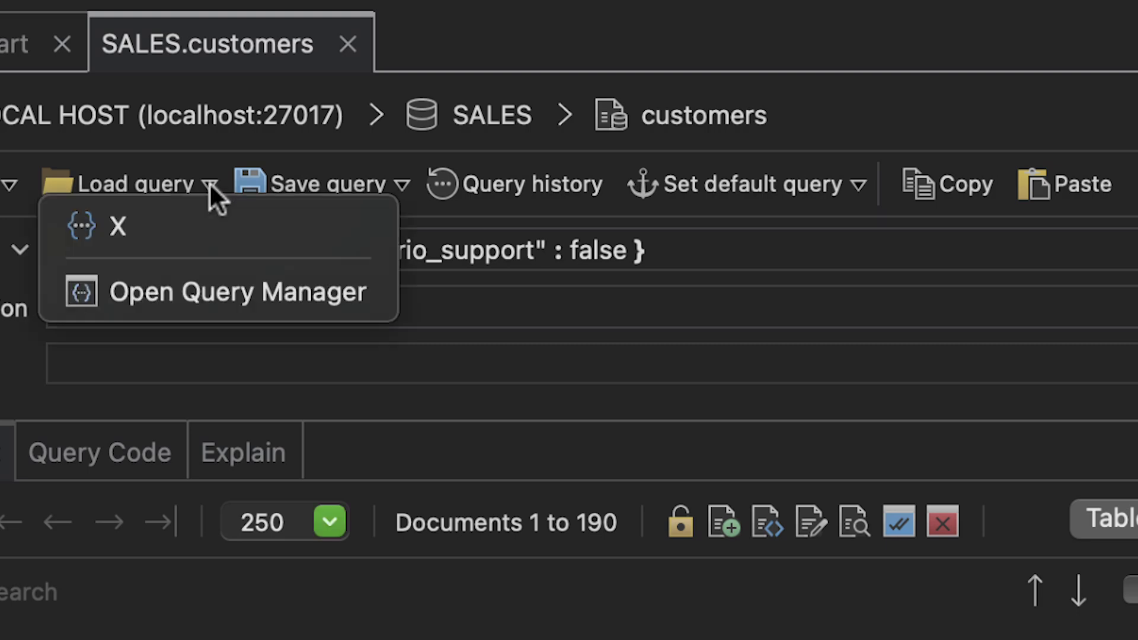
click(213, 188)
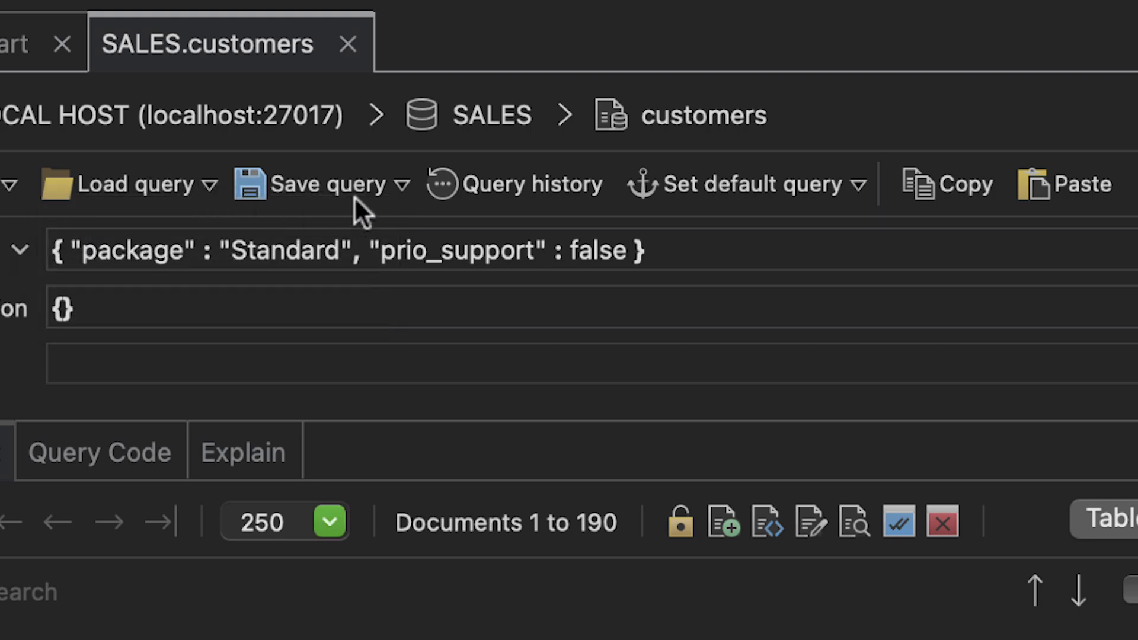
click(402, 186)
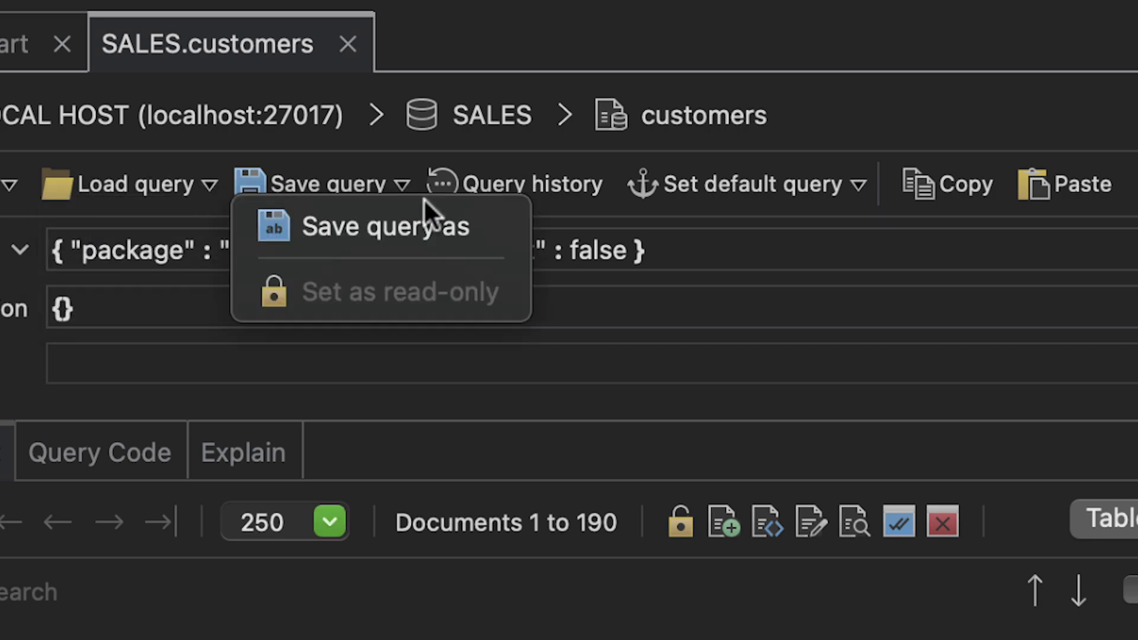
click(490, 217)
drag(516, 137, 350, 95)
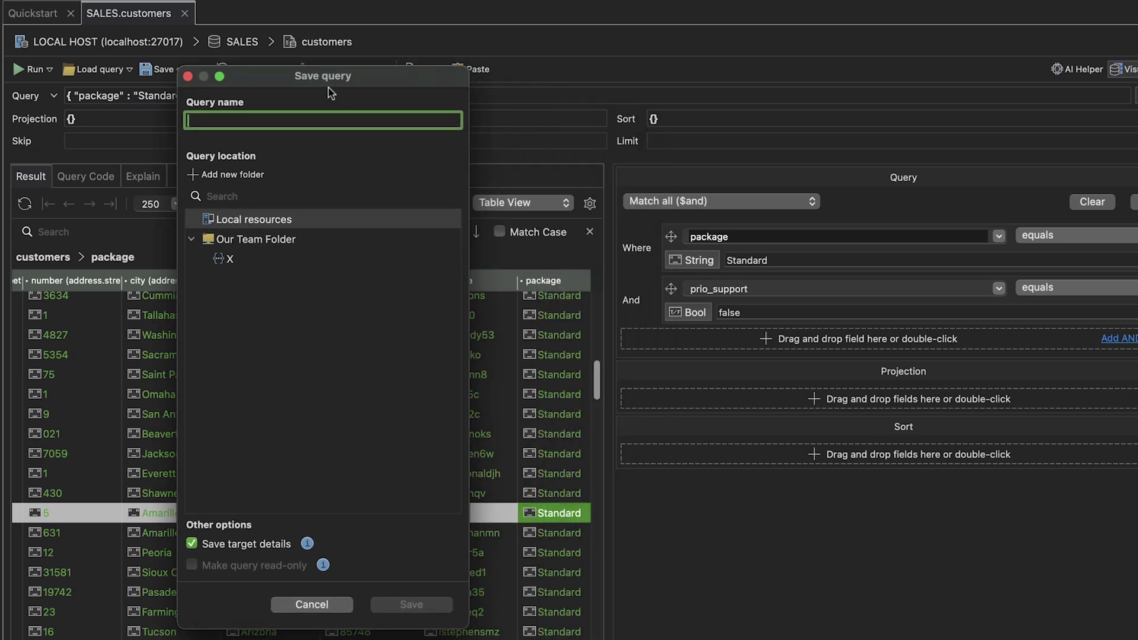
text(Demo Query)
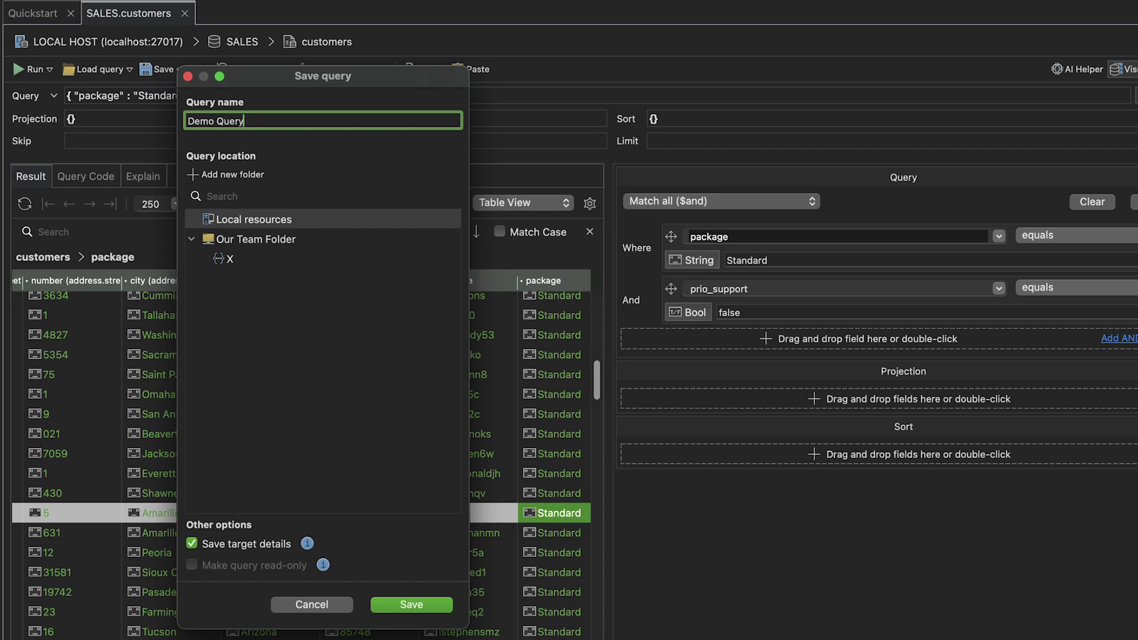
click(352, 223)
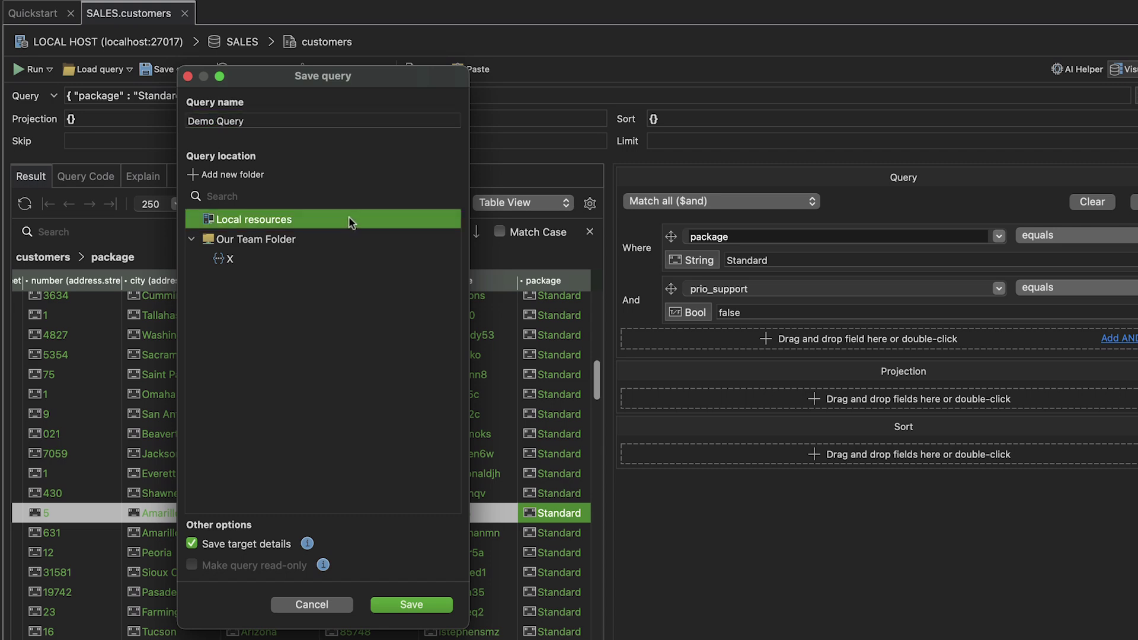
click(344, 240)
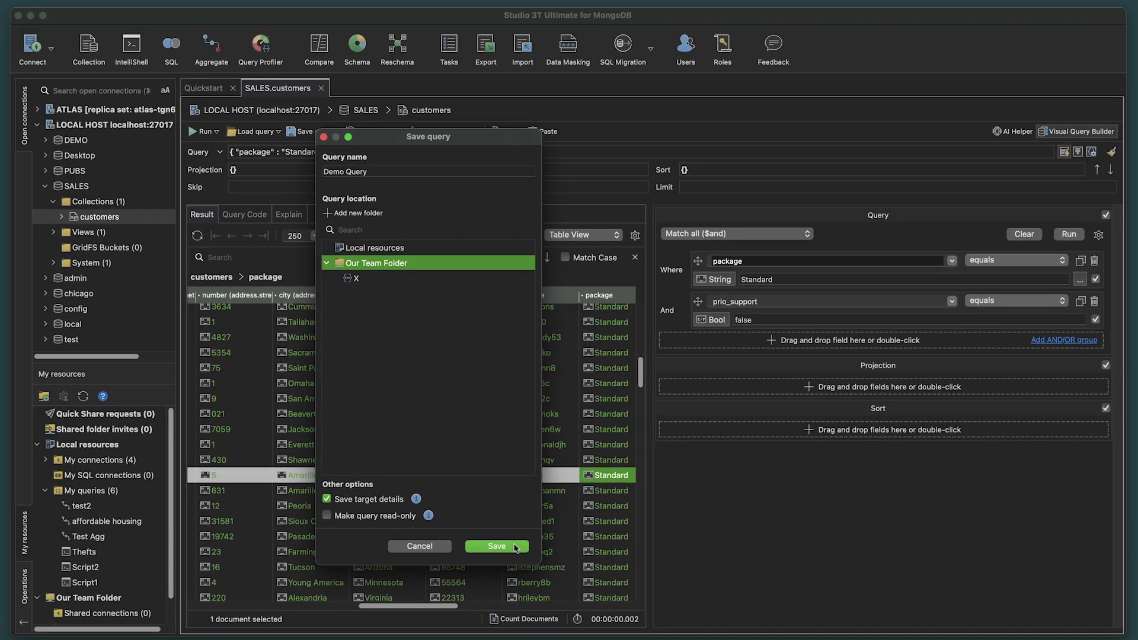
click(434, 604)
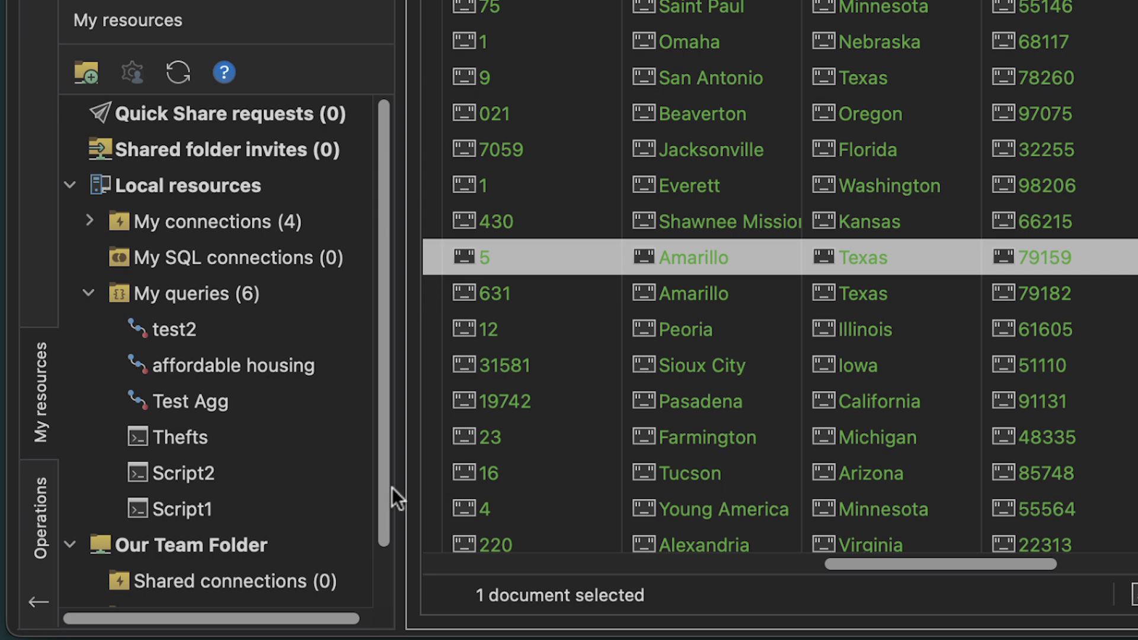
Expand the shared queries of Our Team Folder and select Demo Query.
scroll(380, 510, down, 2)
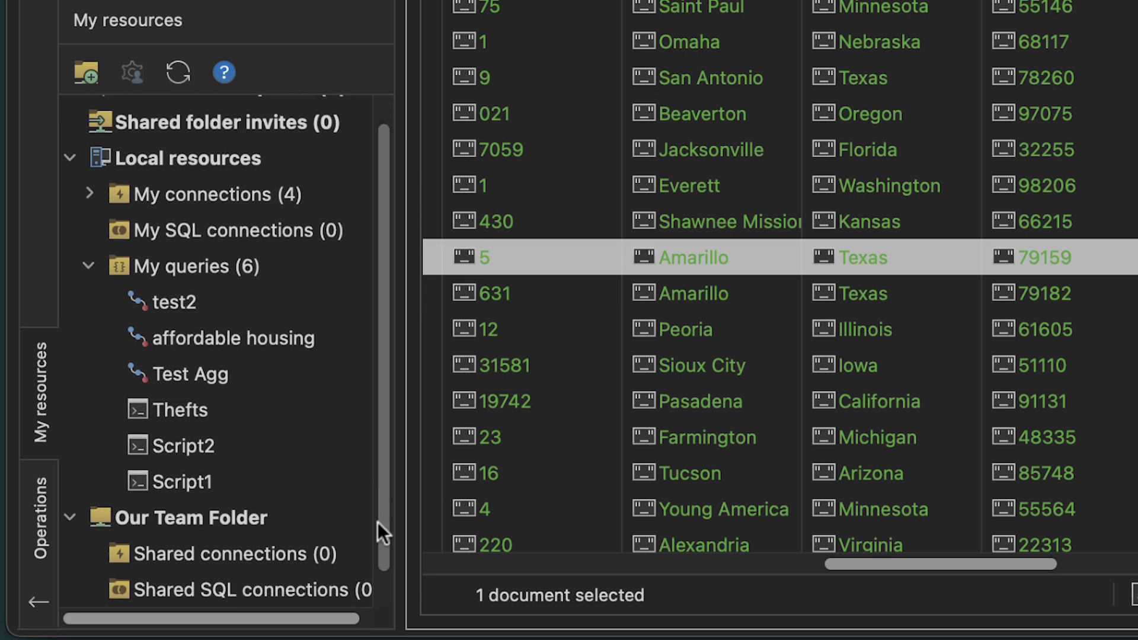
click(91, 585)
scroll(178, 584, down, 3)
click(283, 591)
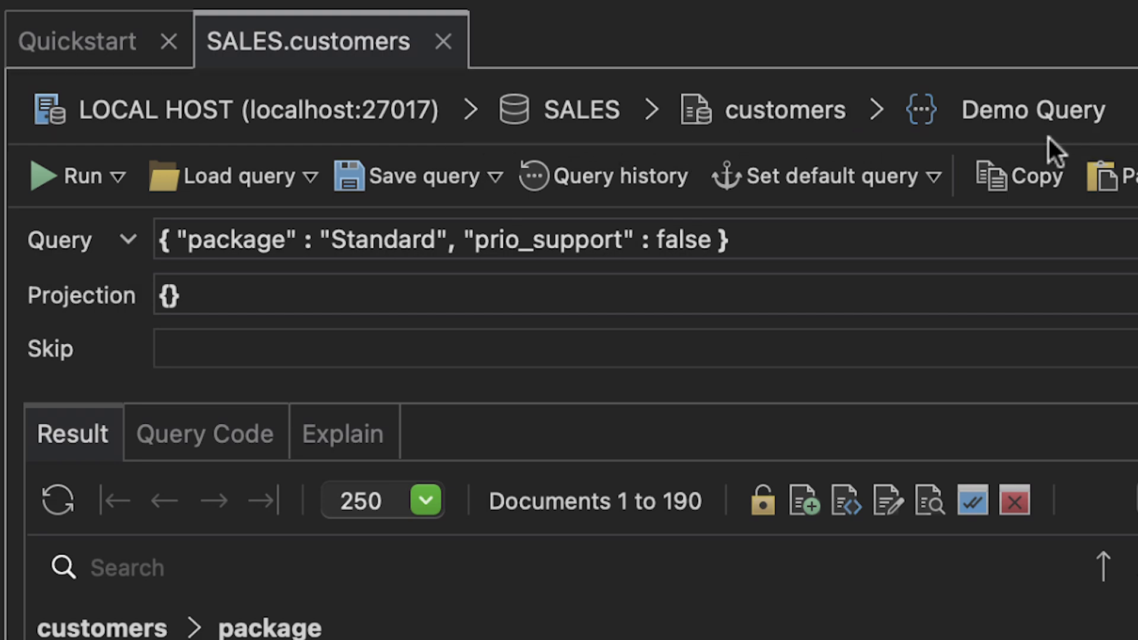
Browse the query history and close it without loading anything, and view the default query options.
click(685, 176)
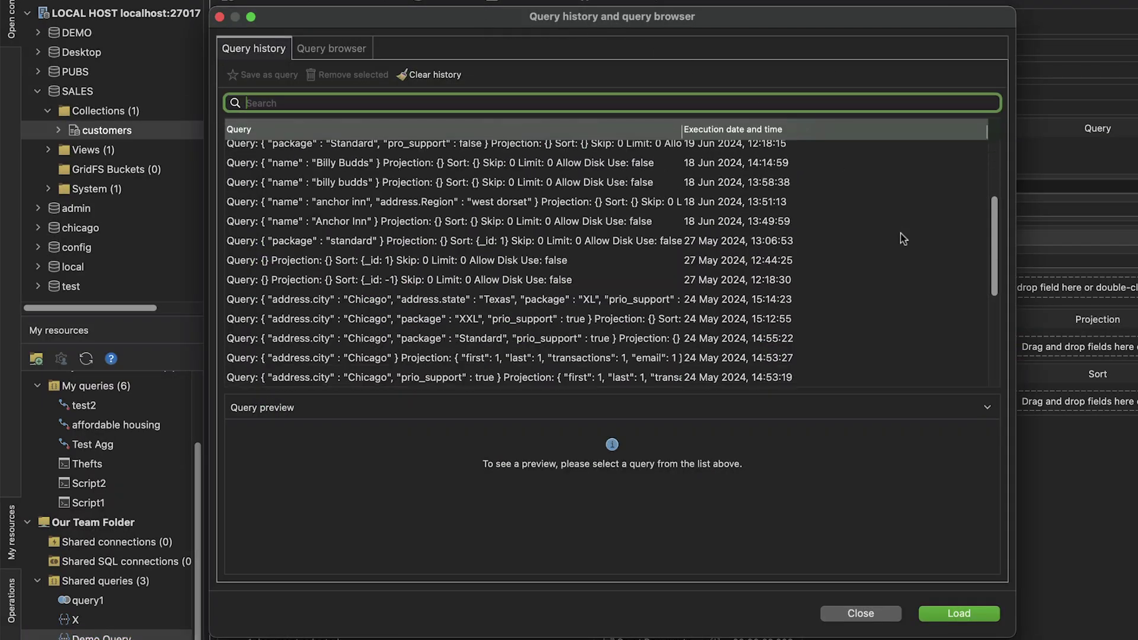
scroll(902, 234, up, 5)
click(861, 614)
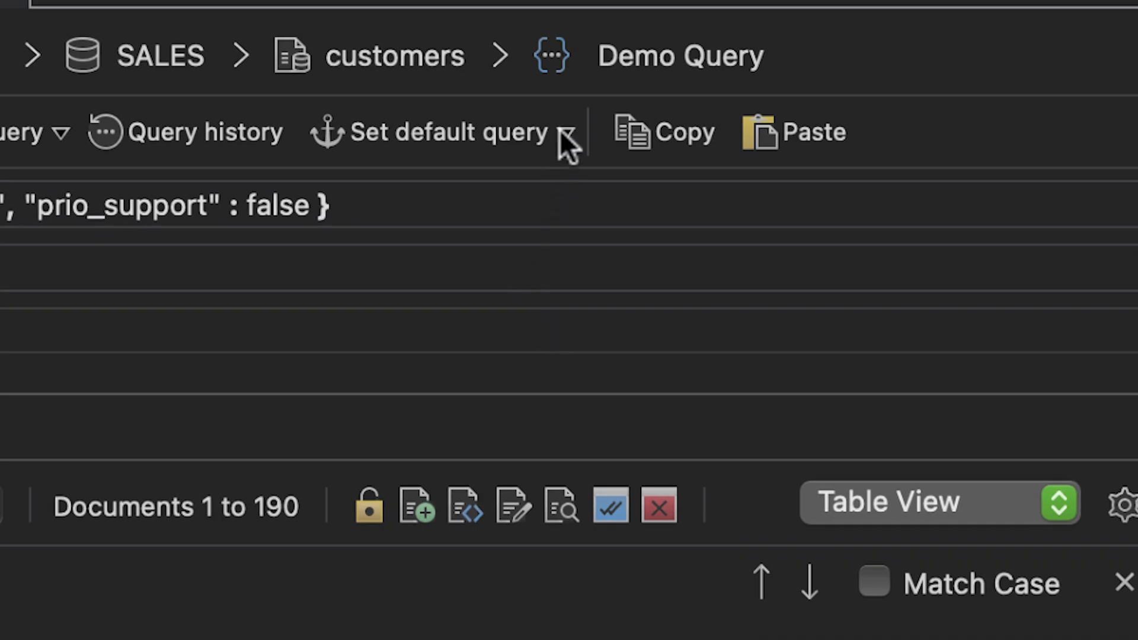
click(561, 130)
click(562, 130)
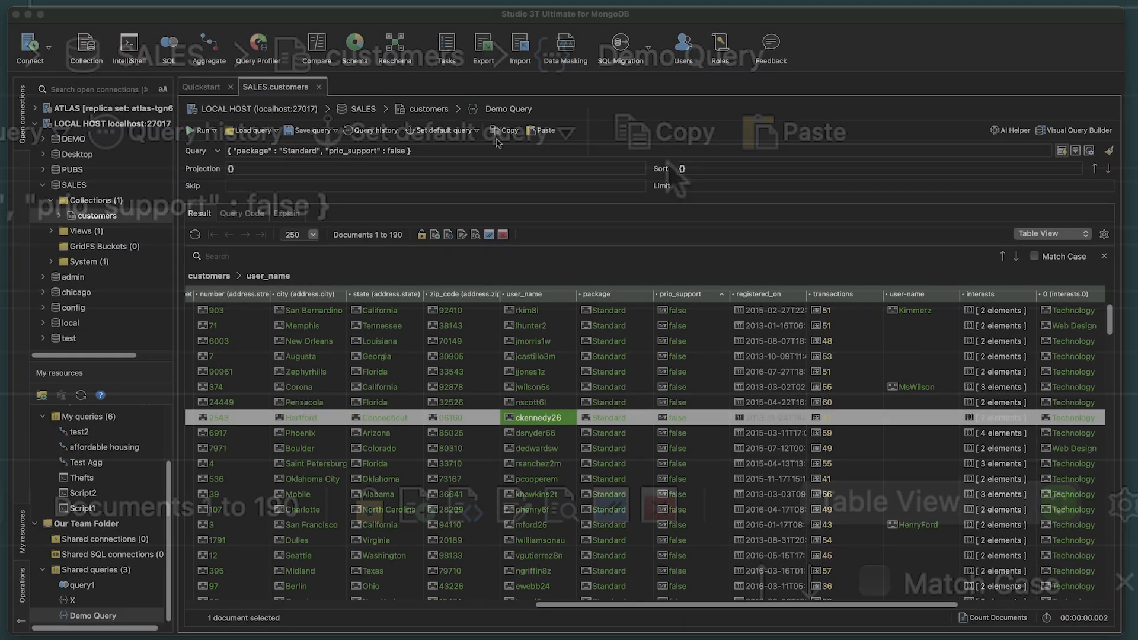
Open the british_pubs collection of the PUBS database in its own collection tab.
click(43, 171)
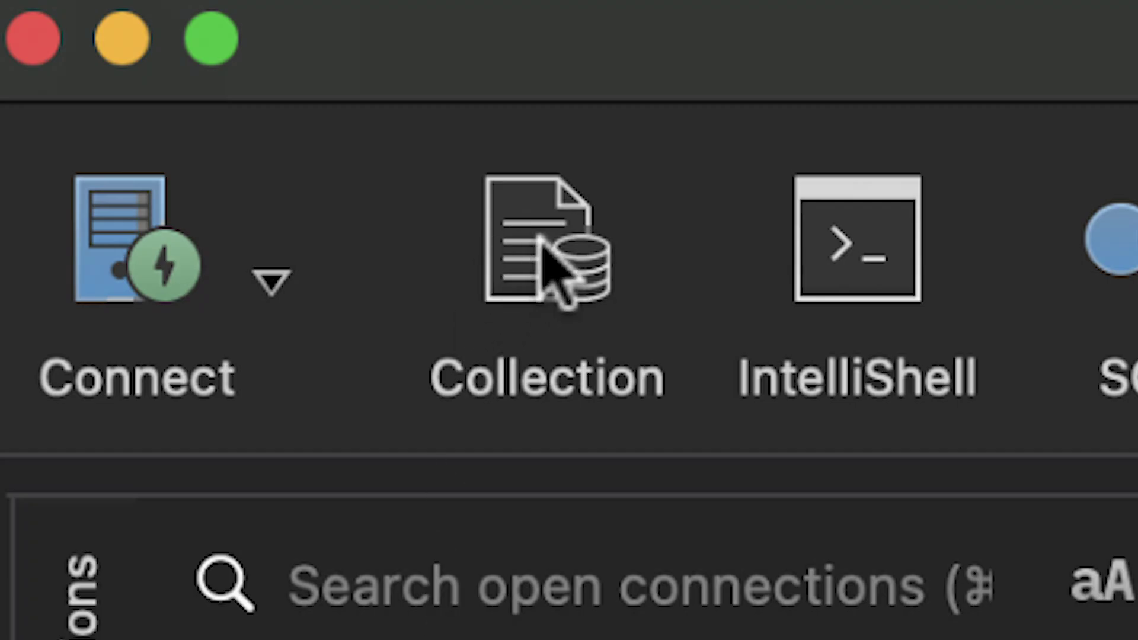
click(88, 43)
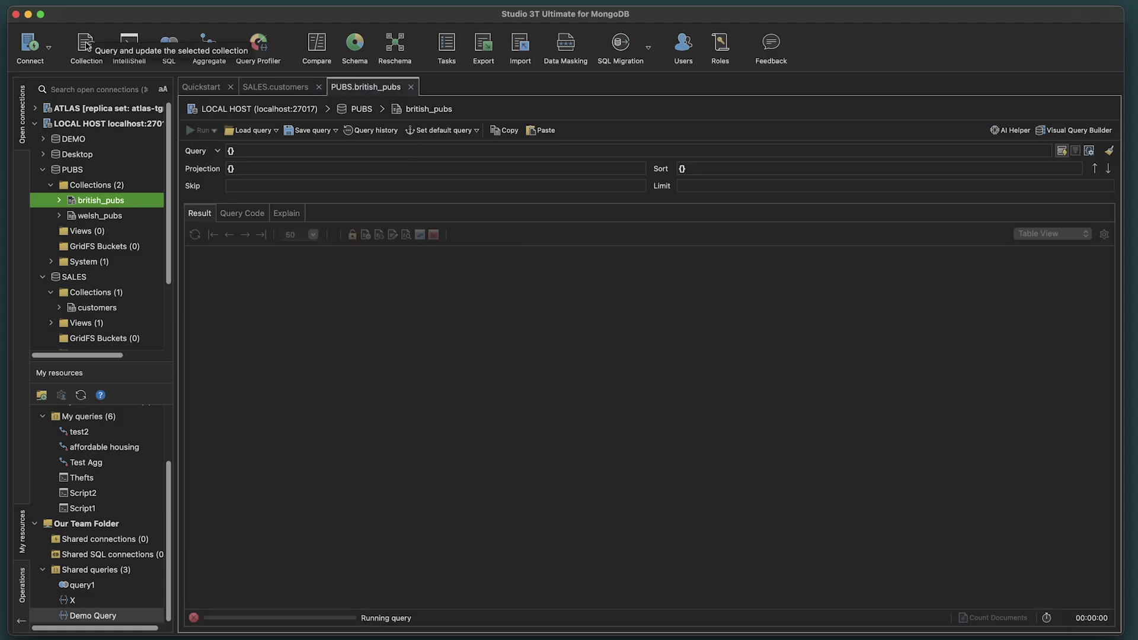
Read the Collection Tab article of the Studio 3T Knowledge Base in the web browser.
scroll(1008, 379, down, 3)
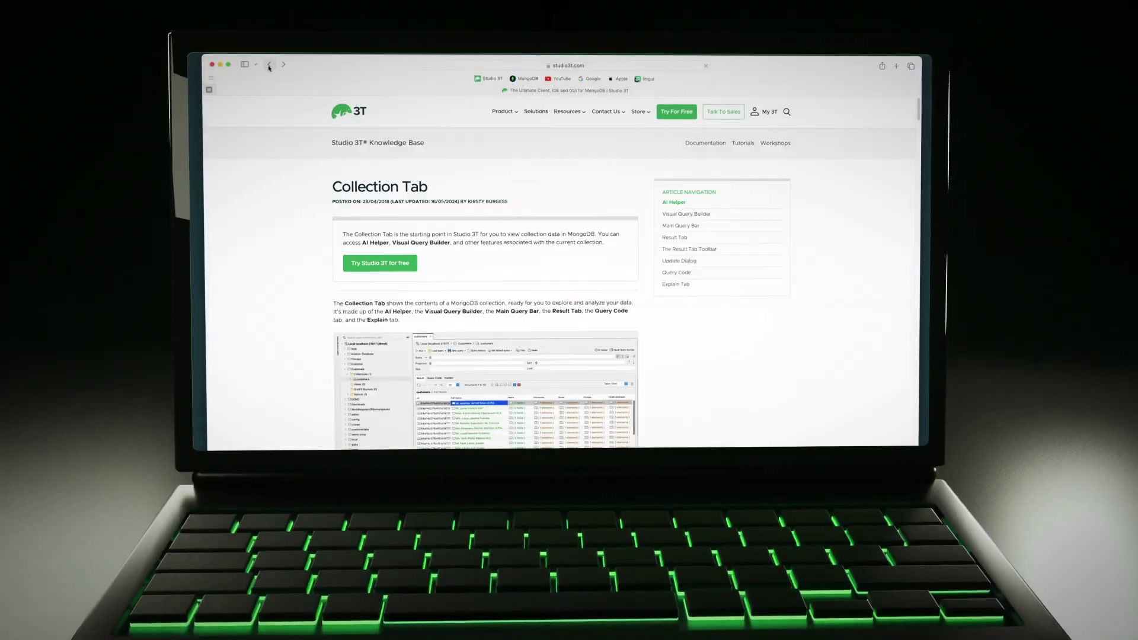
scroll(275, 186, down, 10)
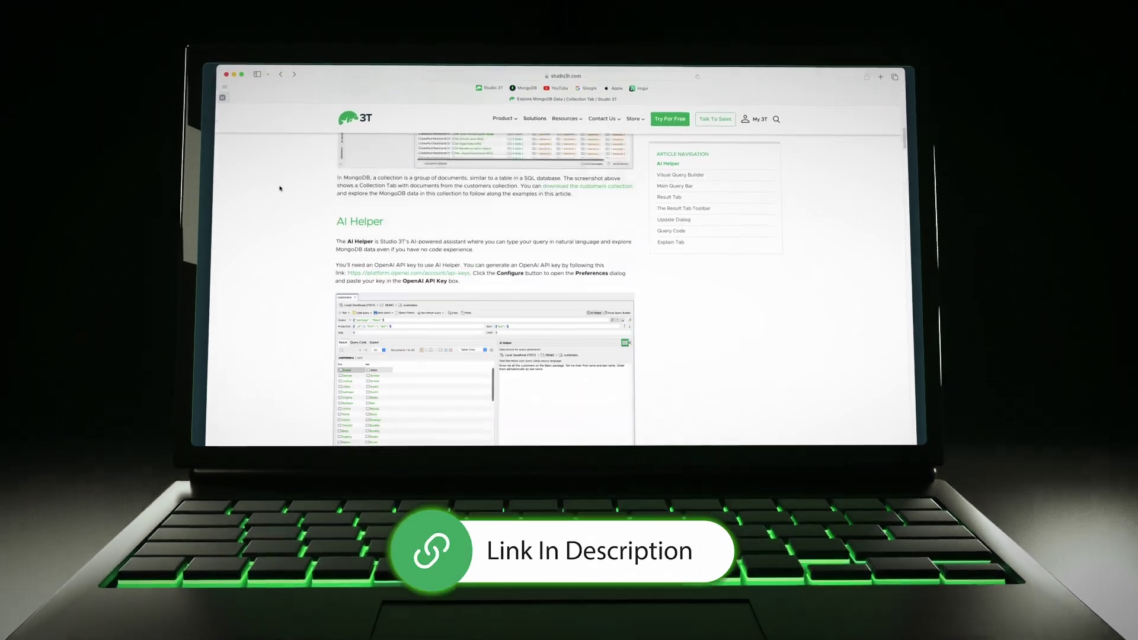